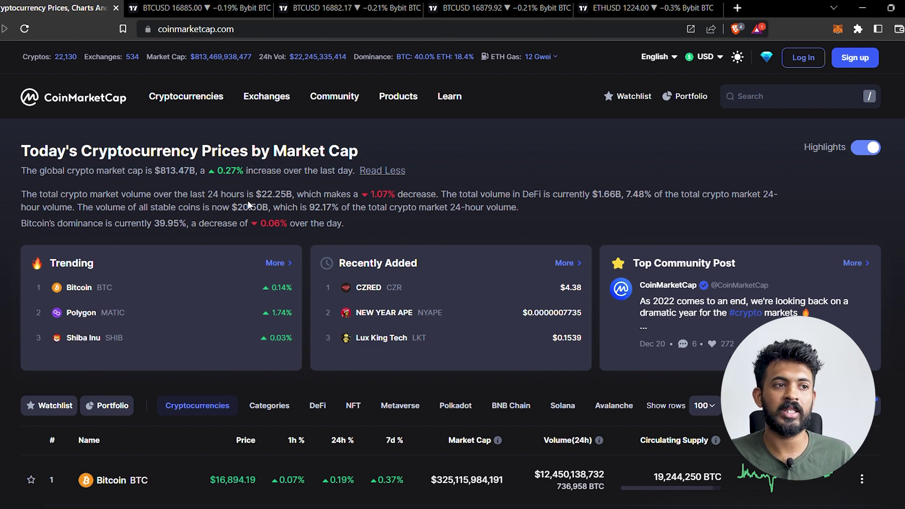
- Scroll the CoinMarketCap table down to Toncoin at rank 22, then back up to BNB's circulating supply
{"action": "scroll", "coordinate": [276, 213], "scroll_direction": "down", "scroll_amount": 5}
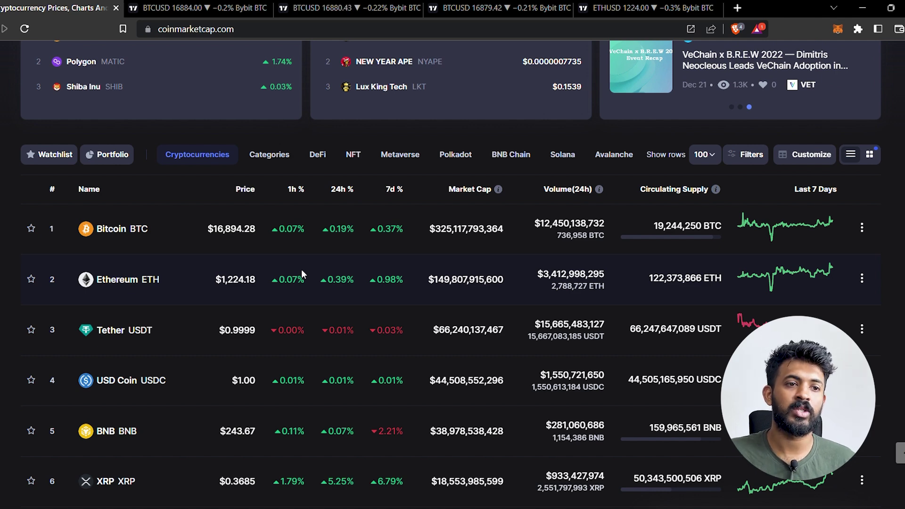
{"action": "scroll", "coordinate": [304, 308], "scroll_direction": "down", "scroll_amount": 5}
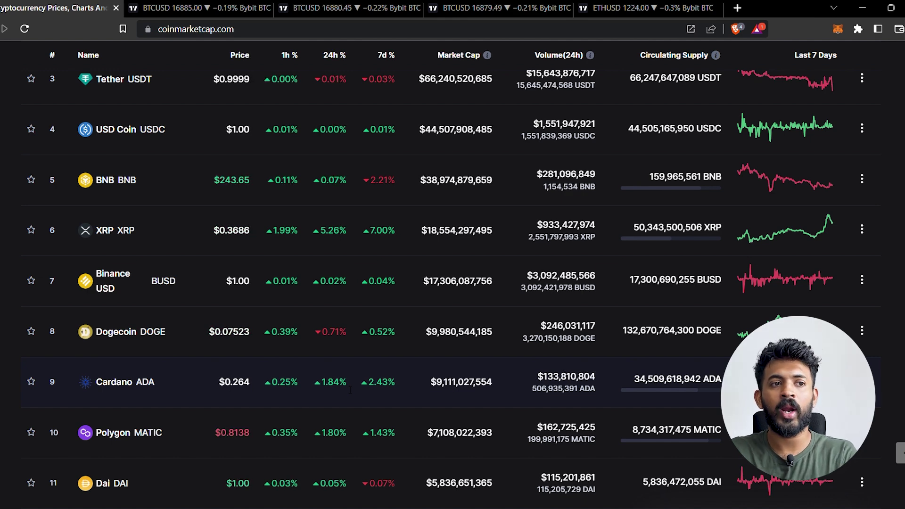
{"action": "scroll", "coordinate": [342, 405], "scroll_direction": "down", "scroll_amount": 3}
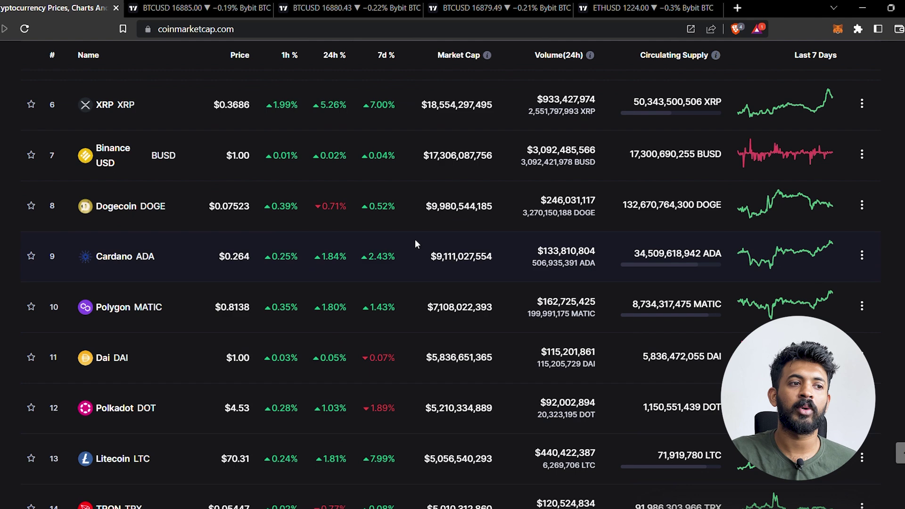
{"action": "scroll", "coordinate": [354, 345], "scroll_direction": "down", "scroll_amount": 2}
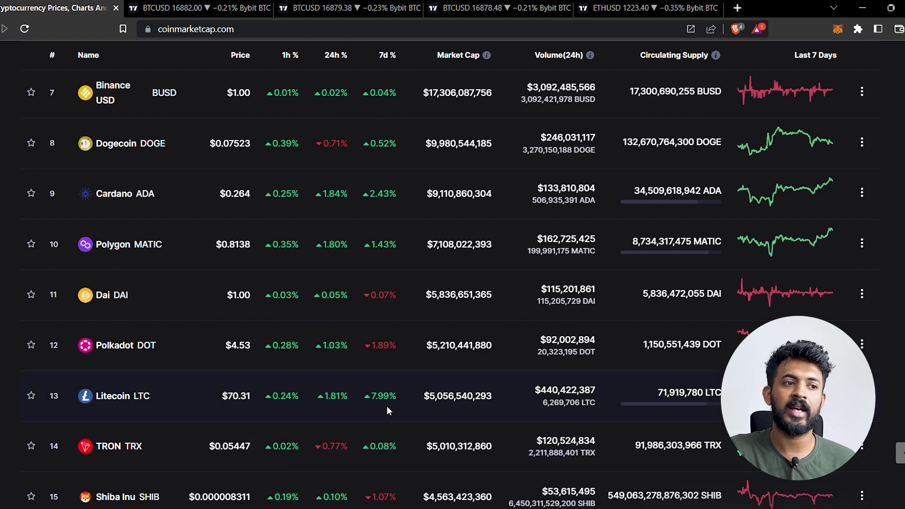
{"action": "scroll", "coordinate": [387, 406], "scroll_direction": "down", "scroll_amount": 6}
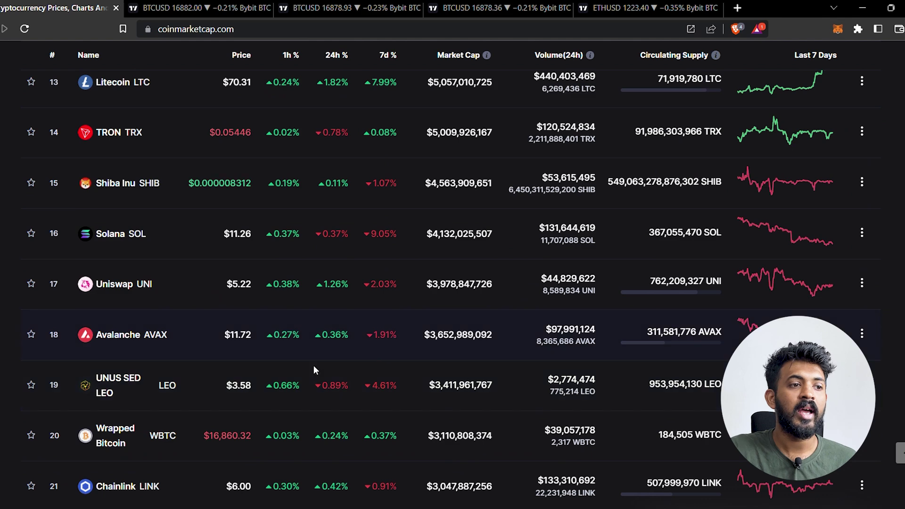
{"action": "scroll", "coordinate": [352, 343], "scroll_direction": "down", "scroll_amount": 1}
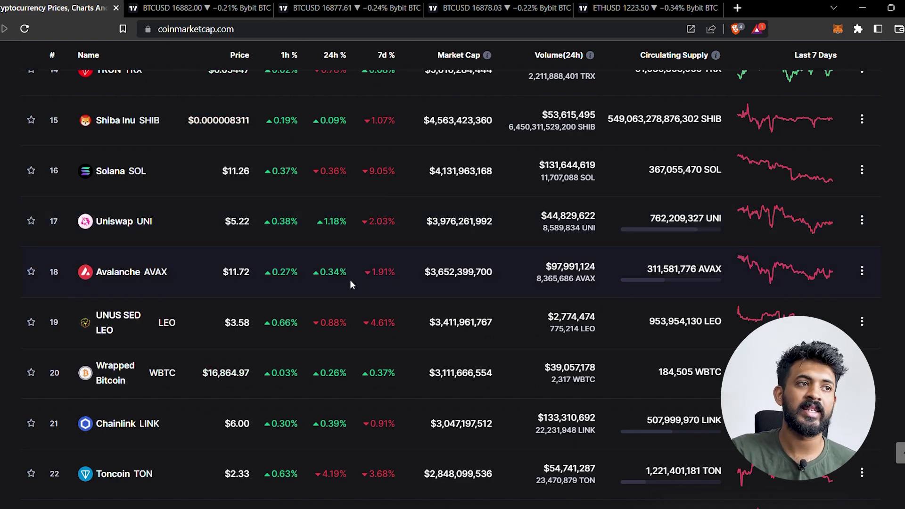
{"action": "scroll", "coordinate": [370, 304], "scroll_direction": "up", "scroll_amount": 10}
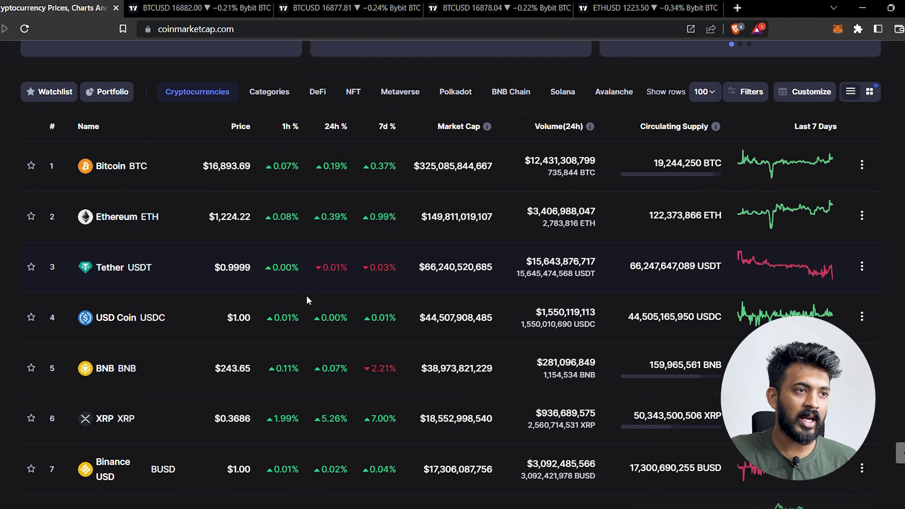
{"action": "mouse_move", "coordinate": [615, 363]}
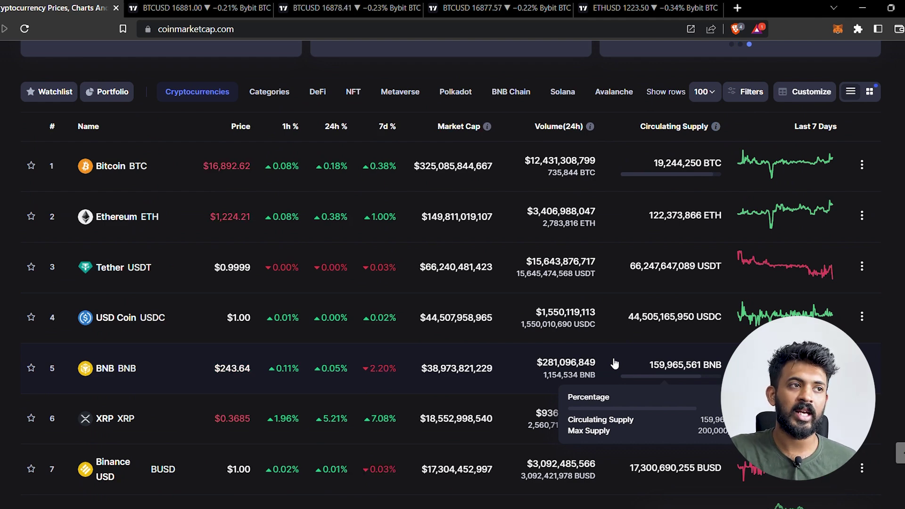
- Switch to the BTCUSD monthly chart and frame 2020–2023 around the 2022 channel breakdown
{"action": "left_click", "coordinate": [180, 5]}
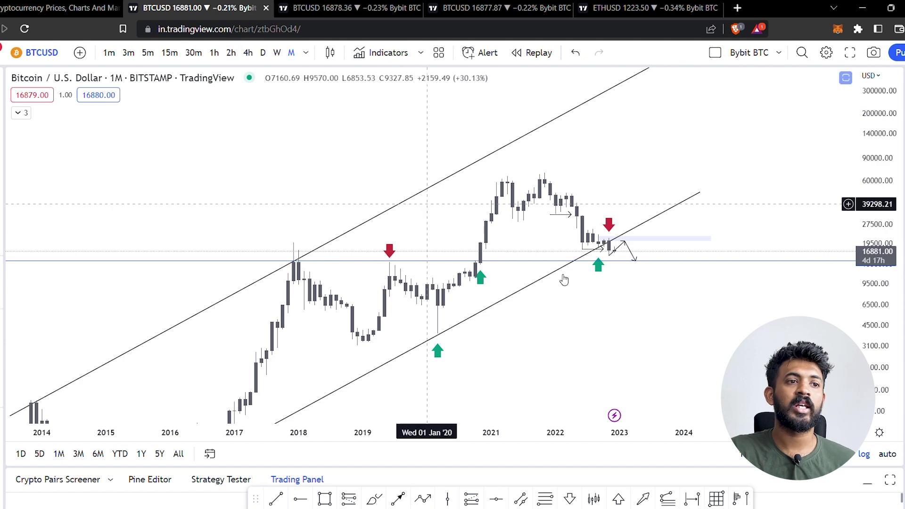
{"action": "left_click_drag", "start_coordinate": [876, 209], "coordinate": [877, 283]}
{"action": "scroll", "coordinate": [730, 314], "scroll_direction": "down", "scroll_amount": 3}
{"action": "left_click_drag", "start_coordinate": [734, 317], "coordinate": [677, 259]}
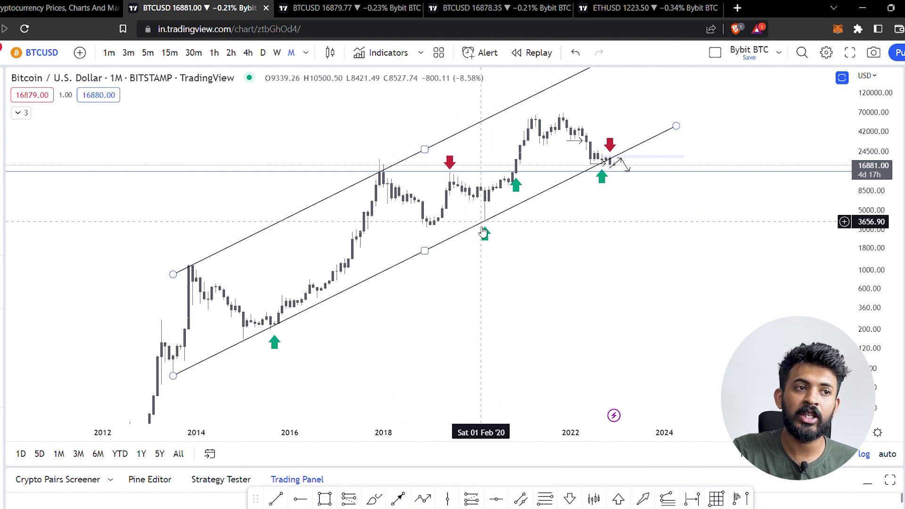
{"action": "left_click_drag", "start_coordinate": [559, 244], "coordinate": [481, 323]}
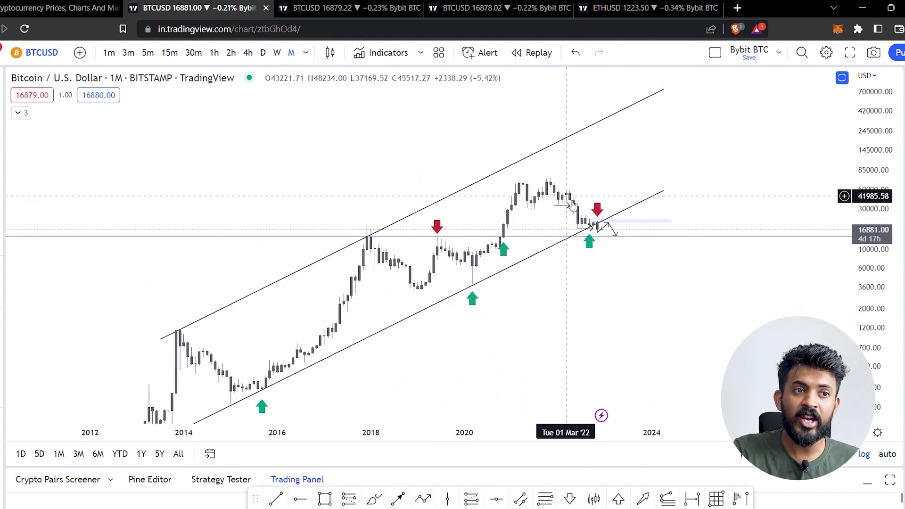
{"action": "scroll", "coordinate": [726, 301], "scroll_direction": "up", "scroll_amount": 5}
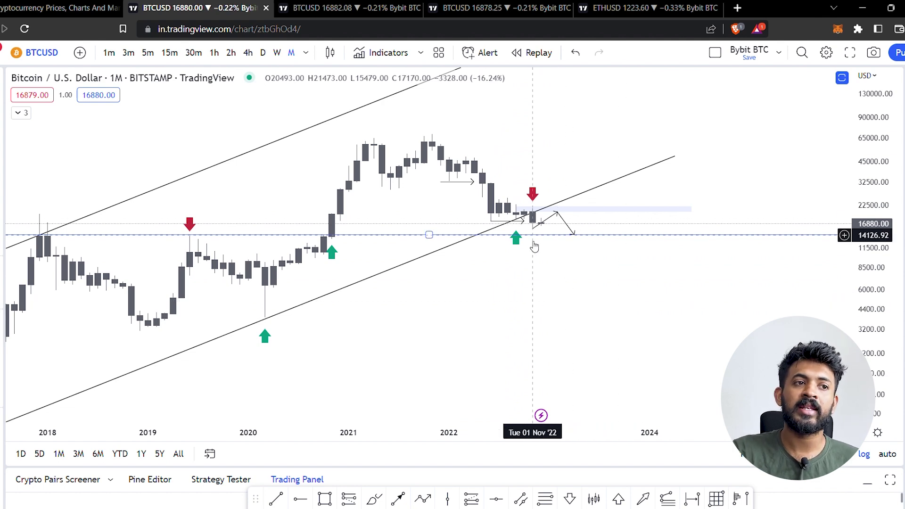
{"action": "left_click_drag", "start_coordinate": [597, 212], "coordinate": [583, 266]}
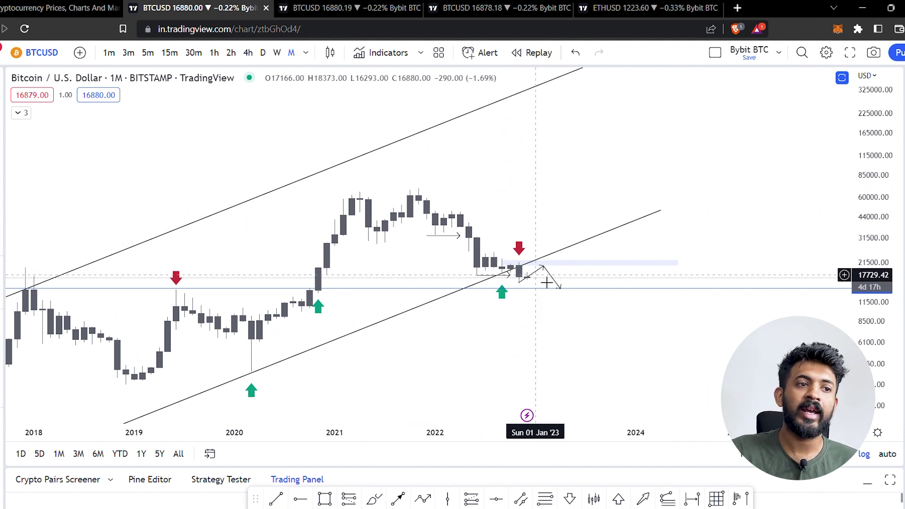
{"action": "scroll", "coordinate": [705, 246], "scroll_direction": "up", "scroll_amount": 5}
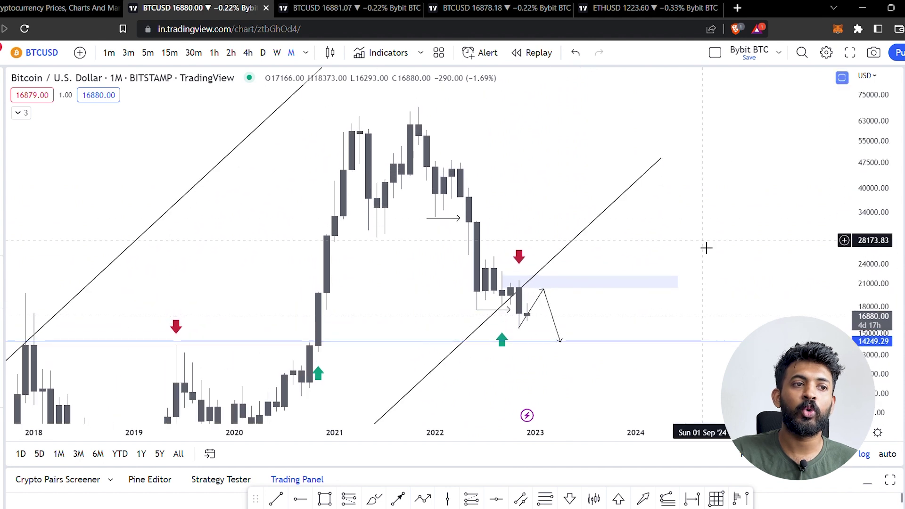
{"action": "left_click_drag", "start_coordinate": [414, 344], "coordinate": [525, 273]}
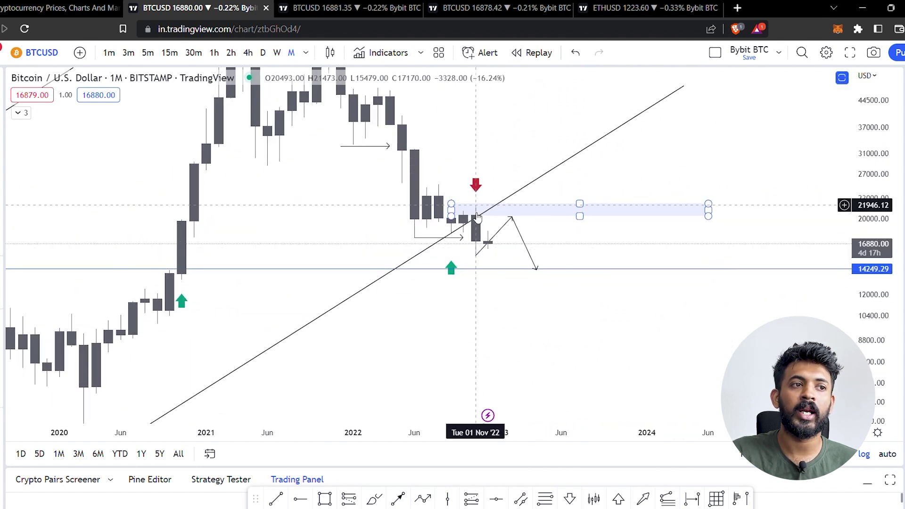
{"action": "left_click_drag", "start_coordinate": [878, 158], "coordinate": [774, 210]}
{"action": "right_click", "coordinate": [774, 211]}
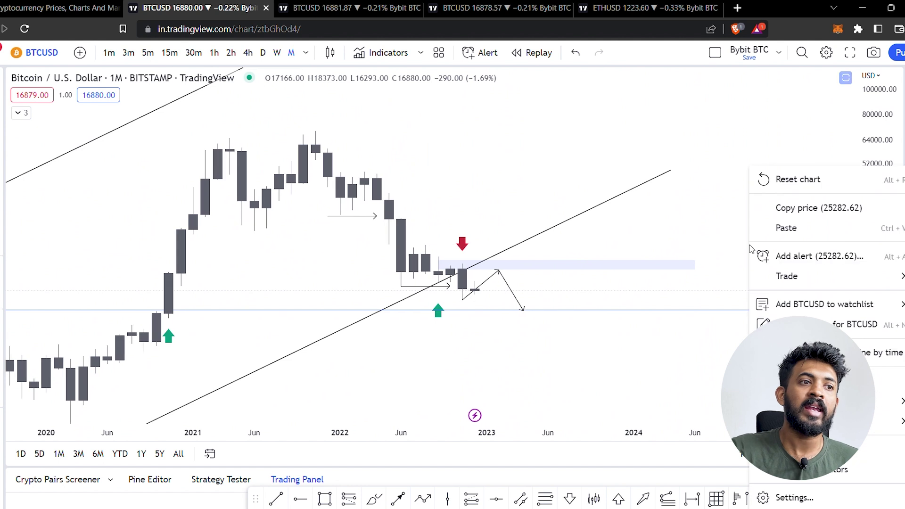
{"action": "left_click", "coordinate": [725, 239]}
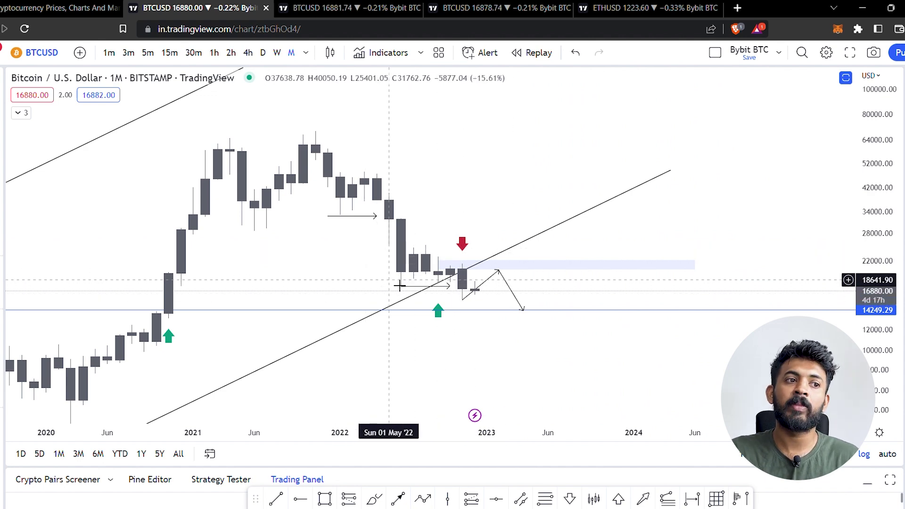
{"action": "left_click", "coordinate": [438, 266]}
{"action": "left_click", "coordinate": [317, 135]}
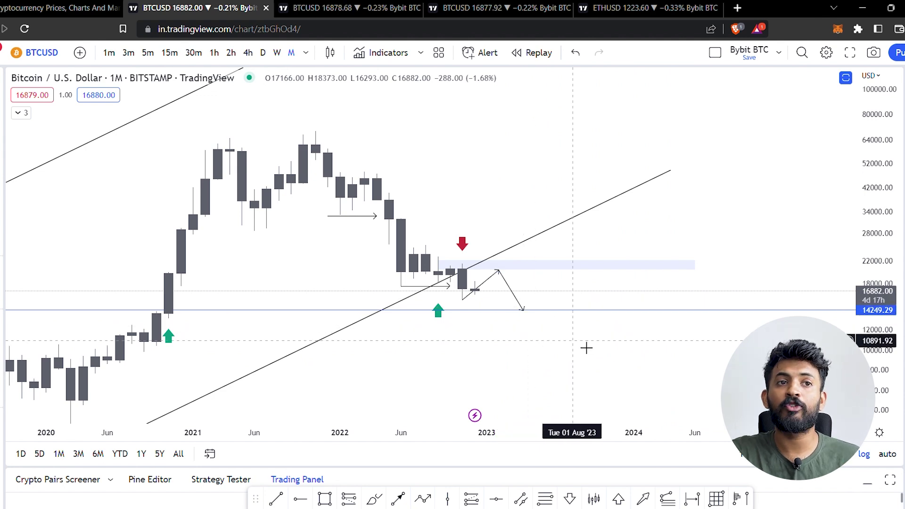
{"action": "scroll", "coordinate": [578, 289], "scroll_direction": "down", "scroll_amount": 3}
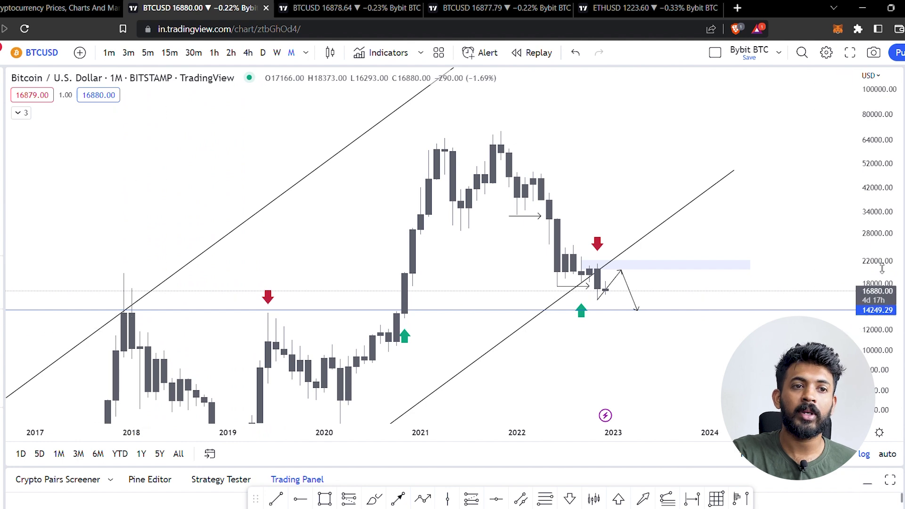
{"action": "left_click_drag", "start_coordinate": [884, 268], "coordinate": [883, 302]}
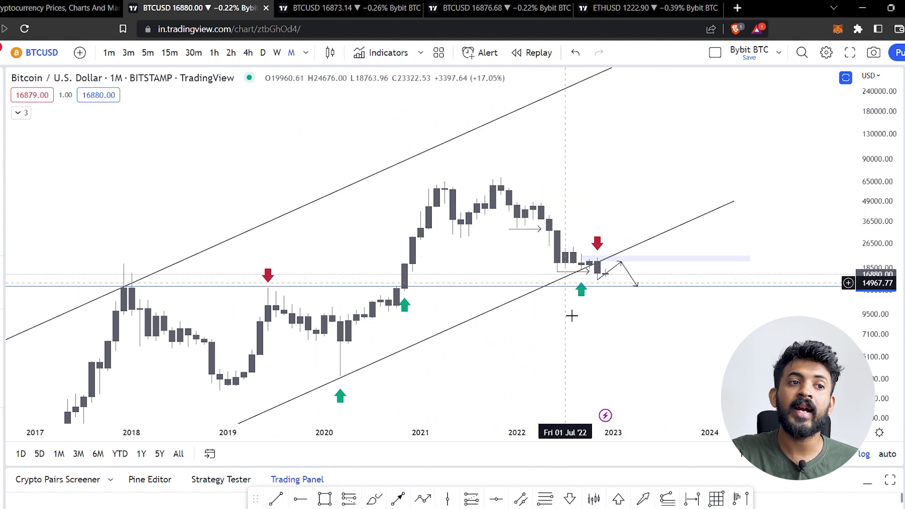
{"action": "scroll", "coordinate": [757, 269], "scroll_direction": "up", "scroll_amount": 5}
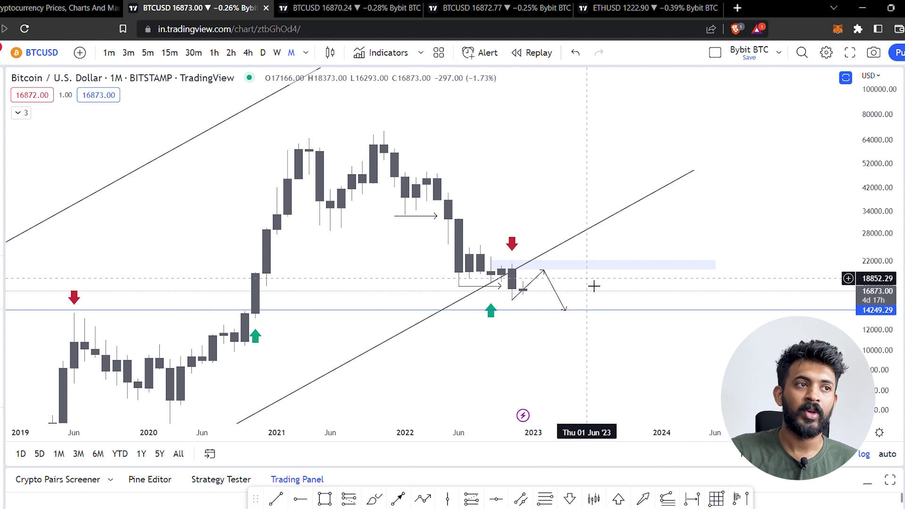
{"action": "left_click", "coordinate": [608, 264]}
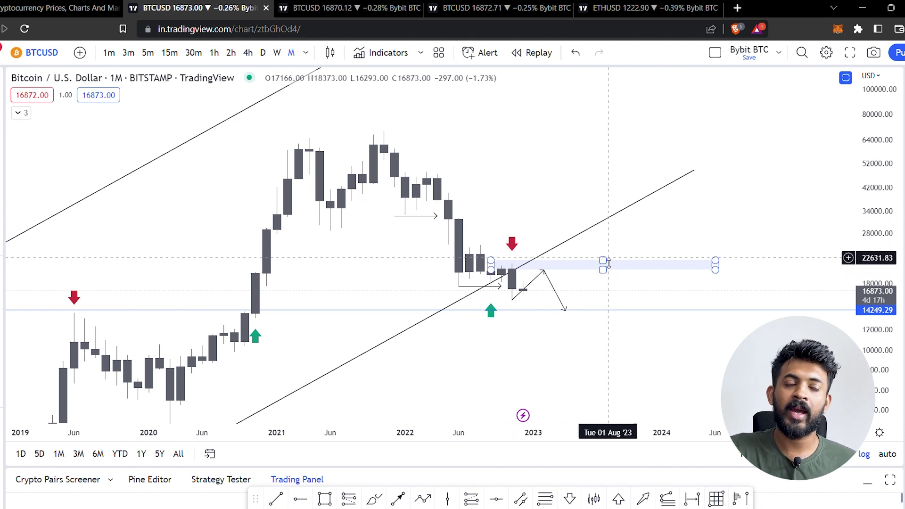
{"action": "left_click", "coordinate": [306, 8]}
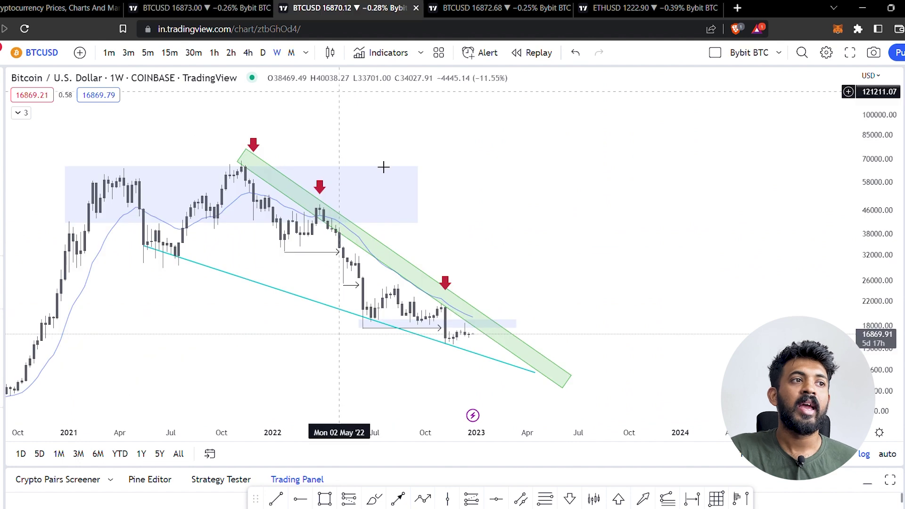
{"action": "scroll", "coordinate": [548, 238], "scroll_direction": "left", "scroll_amount": 5}
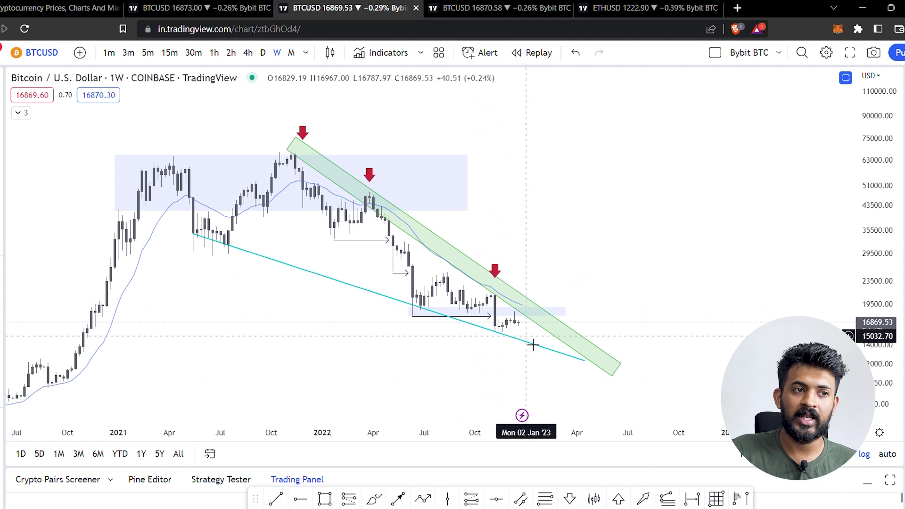
{"action": "left_click_drag", "start_coordinate": [582, 262], "coordinate": [617, 235]}
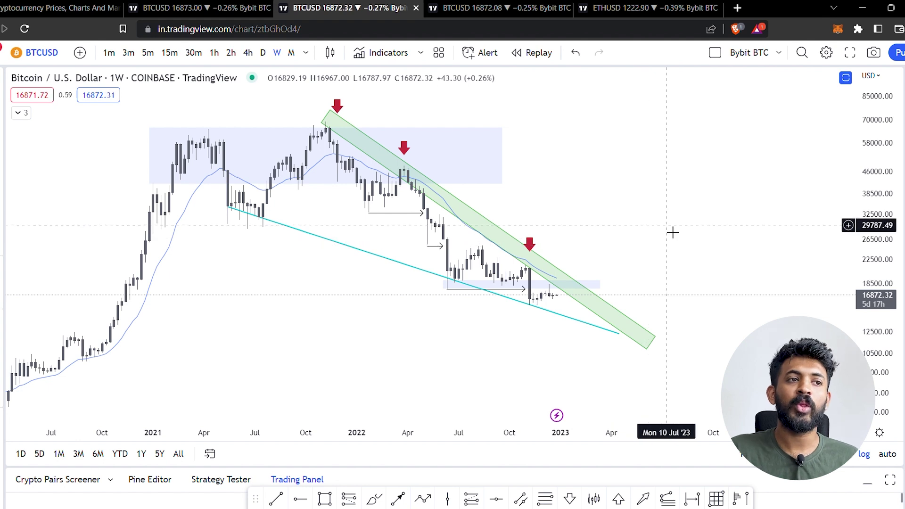
{"action": "left_click_drag", "start_coordinate": [683, 255], "coordinate": [695, 289]}
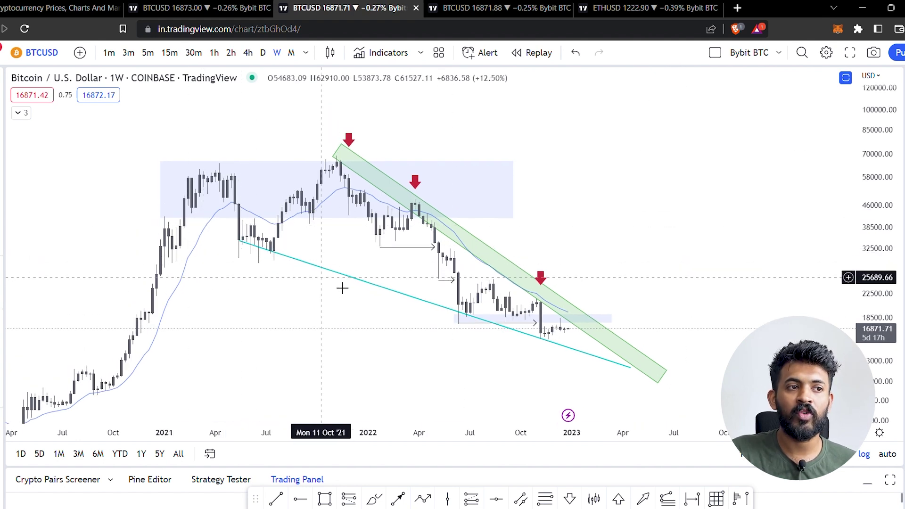
- Place up arrows under four trendline lows: two in 2021, June 2022 and November 2022
{"action": "left_click", "coordinate": [619, 498]}
{"action": "left_click", "coordinate": [267, 268]}
{"action": "left_click", "coordinate": [239, 258]}
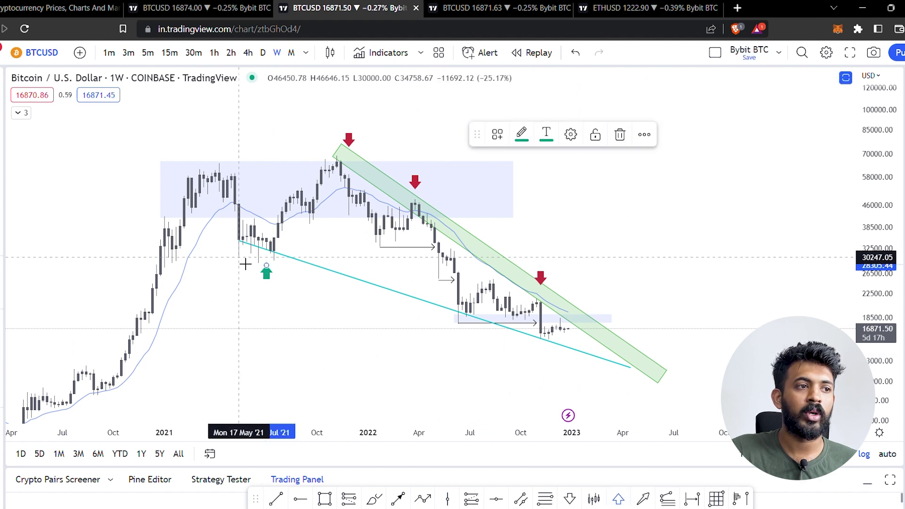
{"action": "left_click", "coordinate": [458, 336]}
{"action": "left_click", "coordinate": [545, 347]}
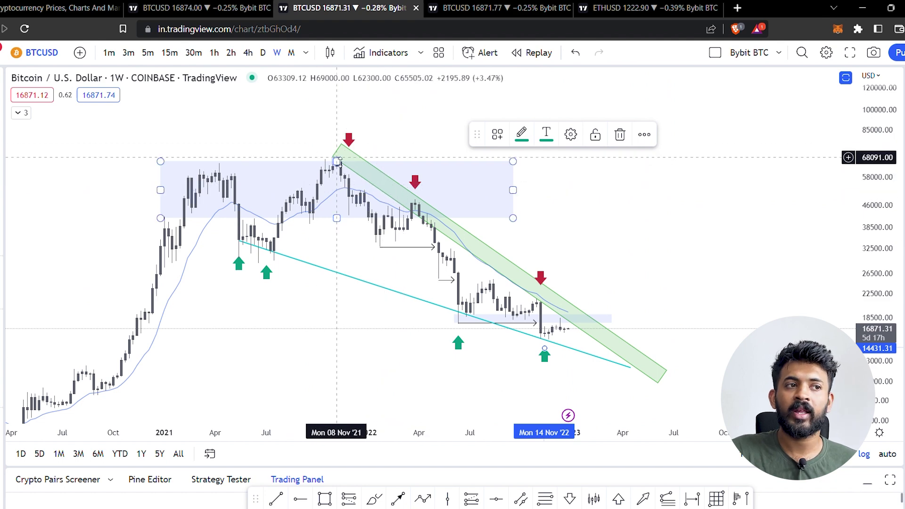
{"action": "left_click_drag", "start_coordinate": [706, 291], "coordinate": [672, 263]}
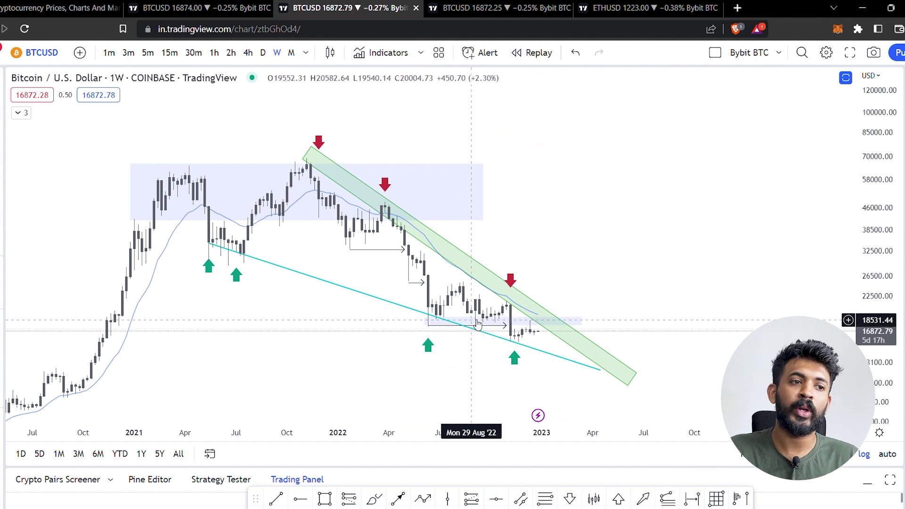
- Draw a curved path dipping to the lower trendline and breaking above the green channel, then go to the monthly tab
{"action": "left_click", "coordinate": [374, 499]}
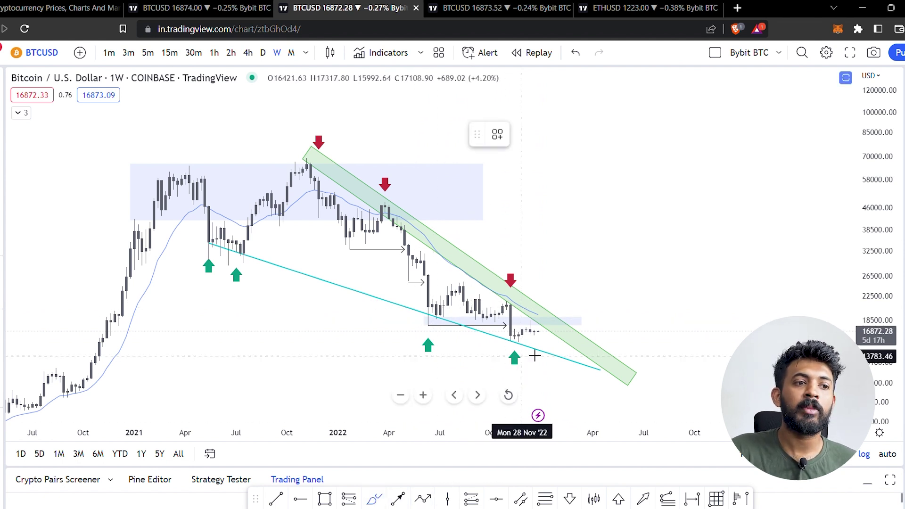
{"action": "left_click", "coordinate": [529, 339]}
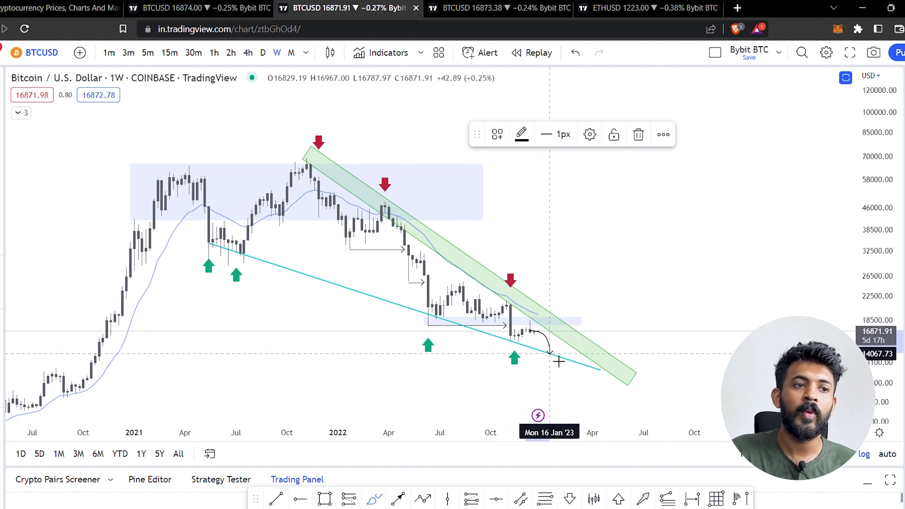
{"action": "left_click_drag", "start_coordinate": [559, 362], "coordinate": [582, 347]}
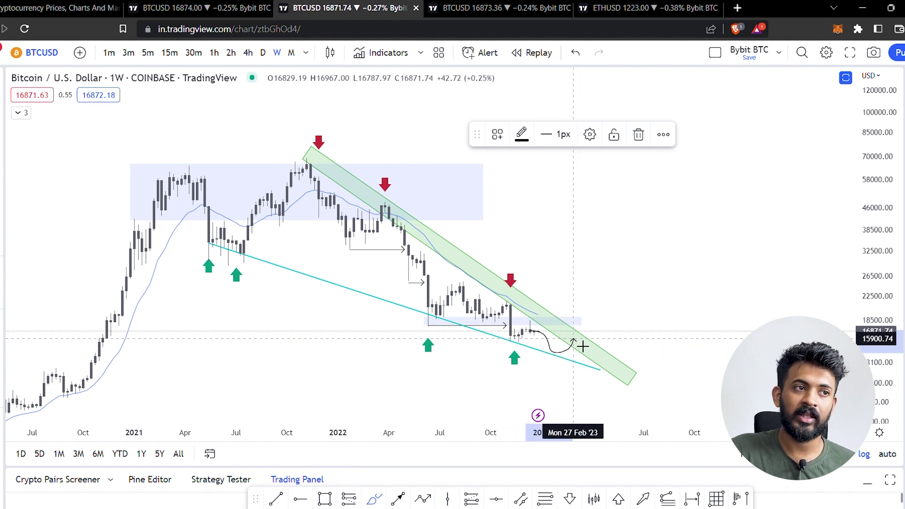
{"action": "left_click_drag", "start_coordinate": [582, 346], "coordinate": [616, 288]}
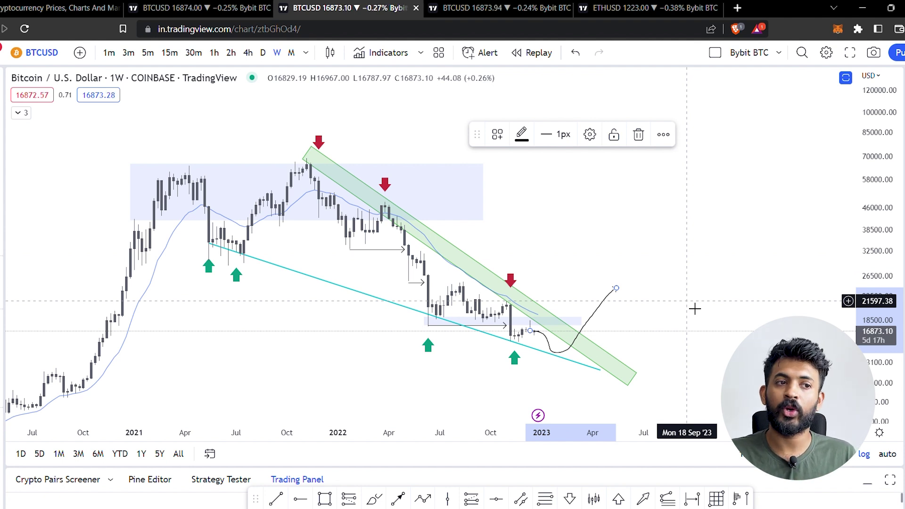
{"action": "mouse_move", "coordinate": [695, 310]}
{"action": "left_mouse_down"}
{"action": "mouse_move", "coordinate": [726, 311]}
{"action": "mouse_move", "coordinate": [763, 292]}
{"action": "left_mouse_up"}
{"action": "left_click_drag", "start_coordinate": [871, 283], "coordinate": [870, 307]}
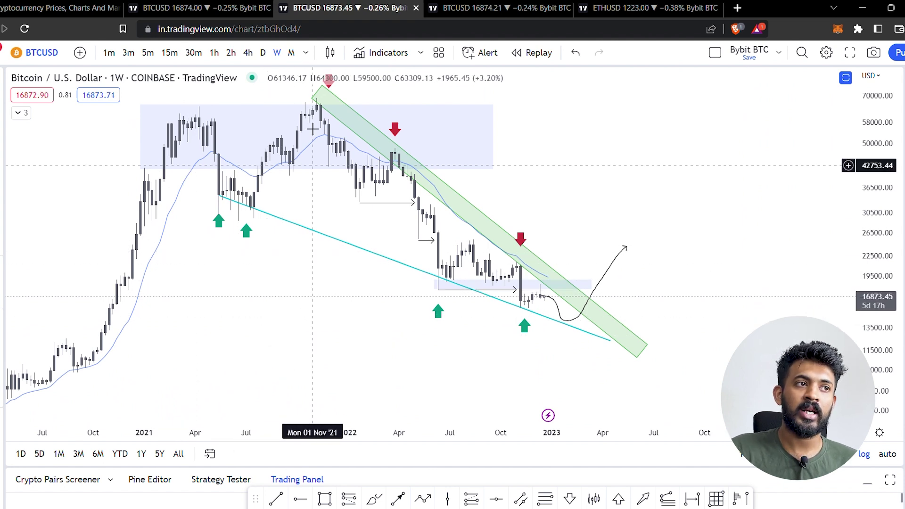
{"action": "key", "text": "ctrl+shift+Tab"}
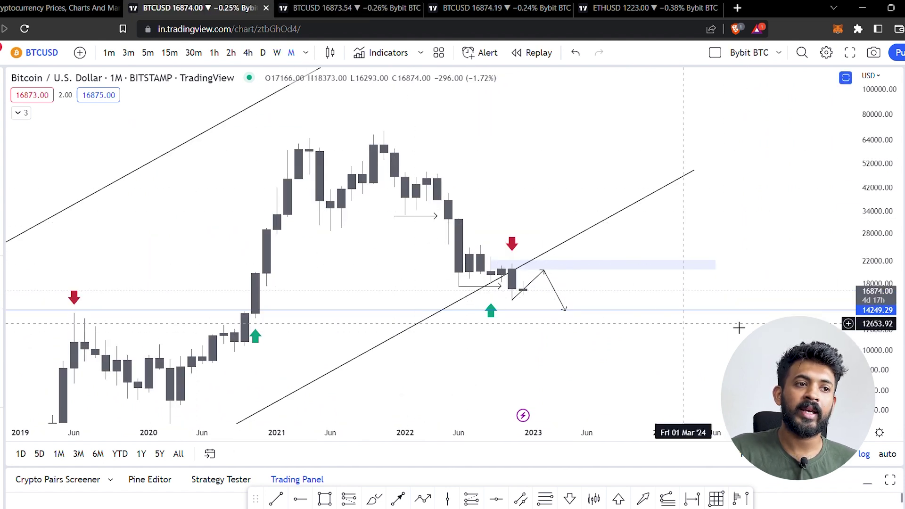
- Move forward two tabs to the daily BTCUSD index chart with its consolidation zones
{"action": "key", "text": "ctrl+Tab"}
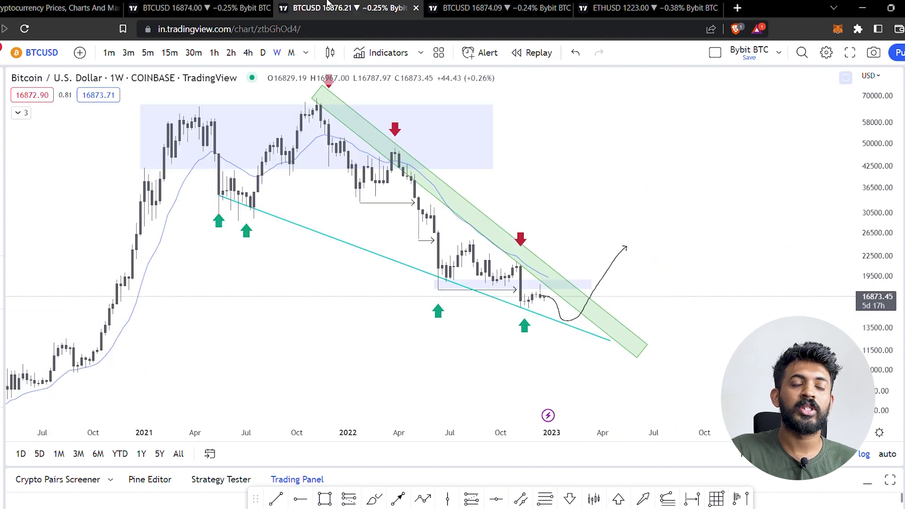
{"action": "key", "text": "ctrl+Tab"}
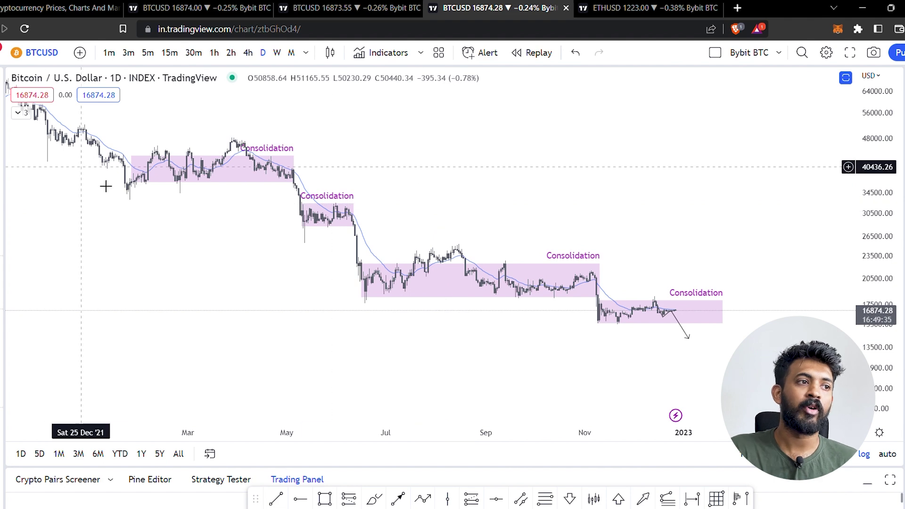
{"action": "left_click", "coordinate": [136, 169]}
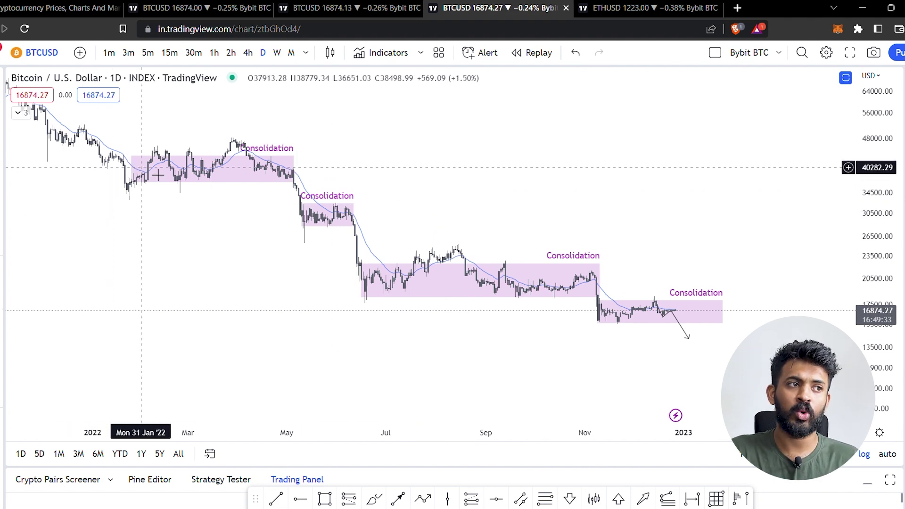
{"action": "left_click", "coordinate": [158, 210]}
{"action": "left_click", "coordinate": [131, 188], "text": "shift"}
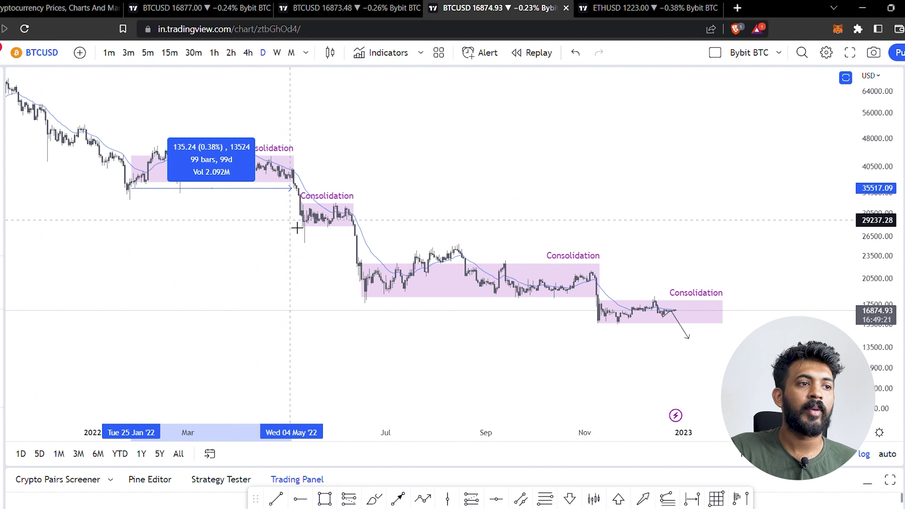
{"action": "left_click", "coordinate": [305, 239], "text": "shift"}
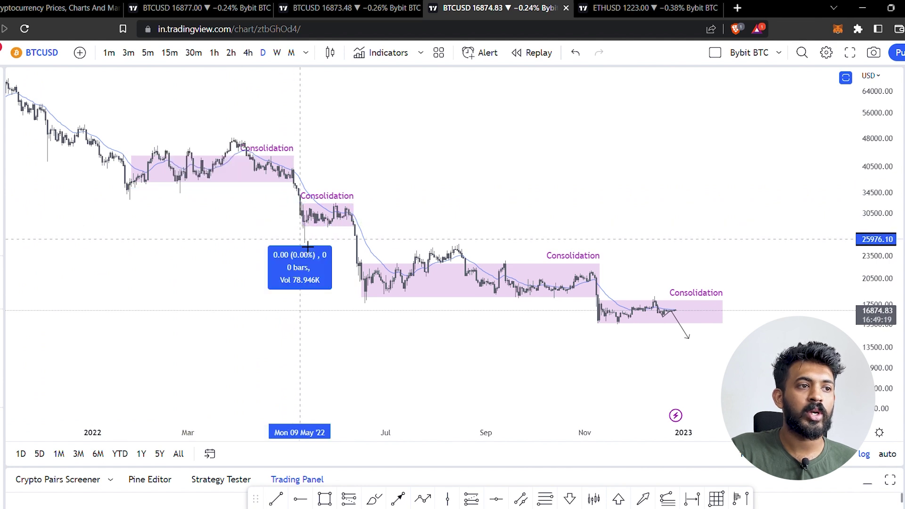
{"action": "left_click", "coordinate": [358, 242]}
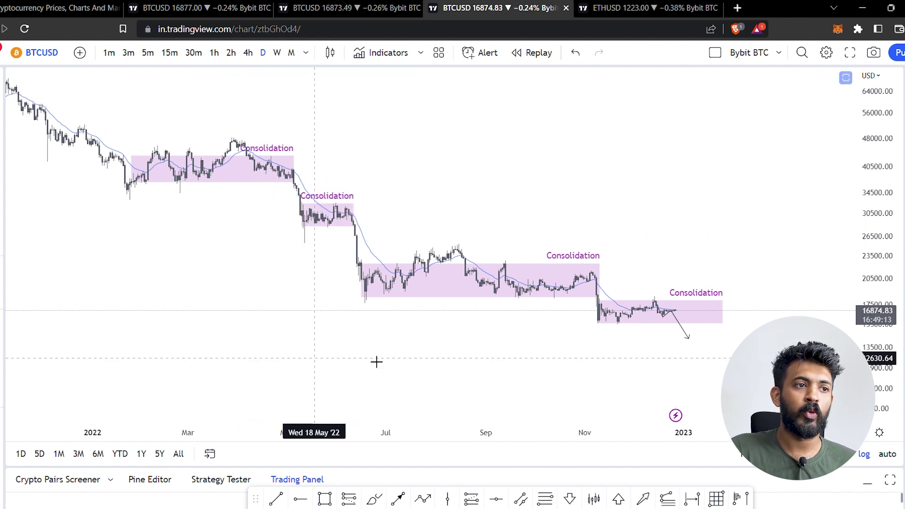
{"action": "left_click", "coordinate": [364, 308], "text": "shift"}
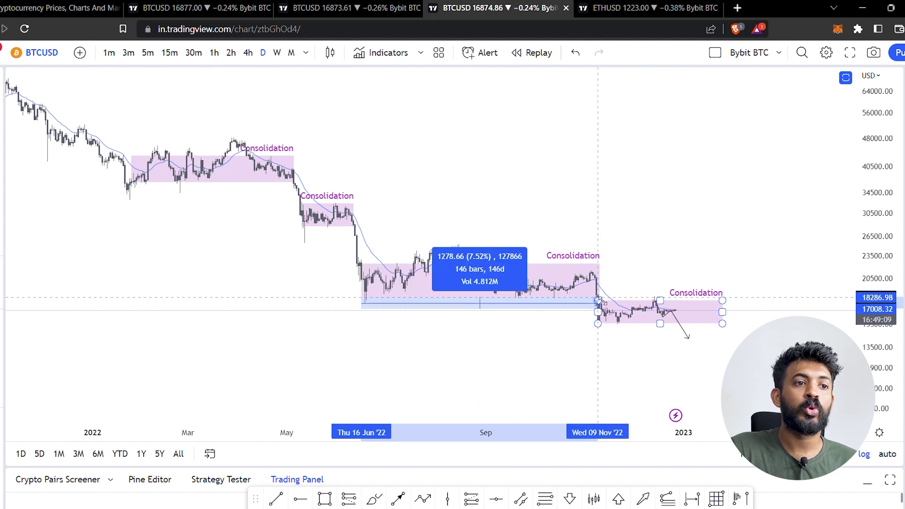
{"action": "left_click", "coordinate": [598, 300]}
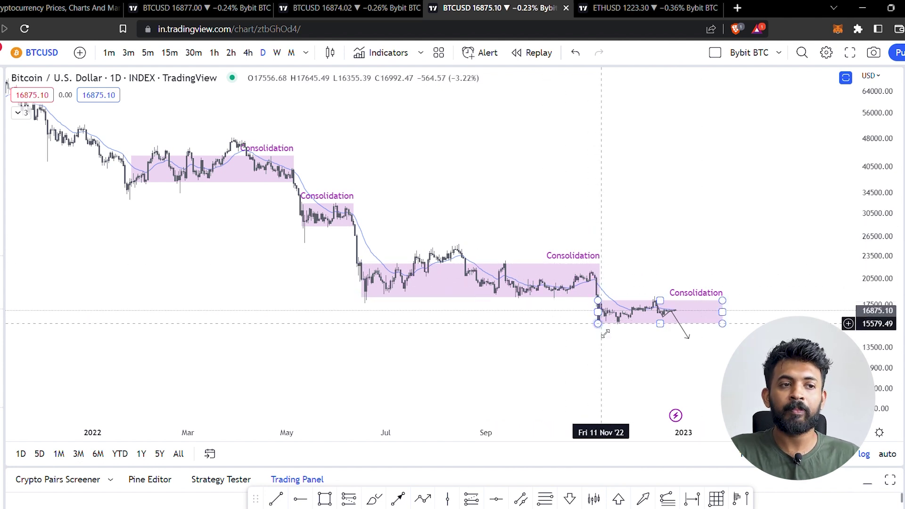
- Measure the latest consolidation zone's duration on the daily chart, then clear the measurement
{"action": "left_click_drag", "start_coordinate": [608, 338], "coordinate": [537, 350]}
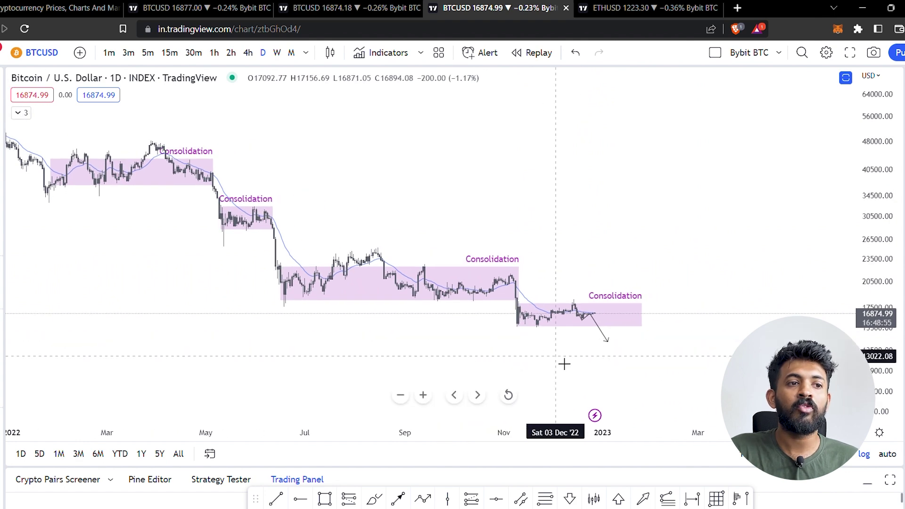
{"action": "left_click_drag", "start_coordinate": [476, 347], "coordinate": [448, 317]}
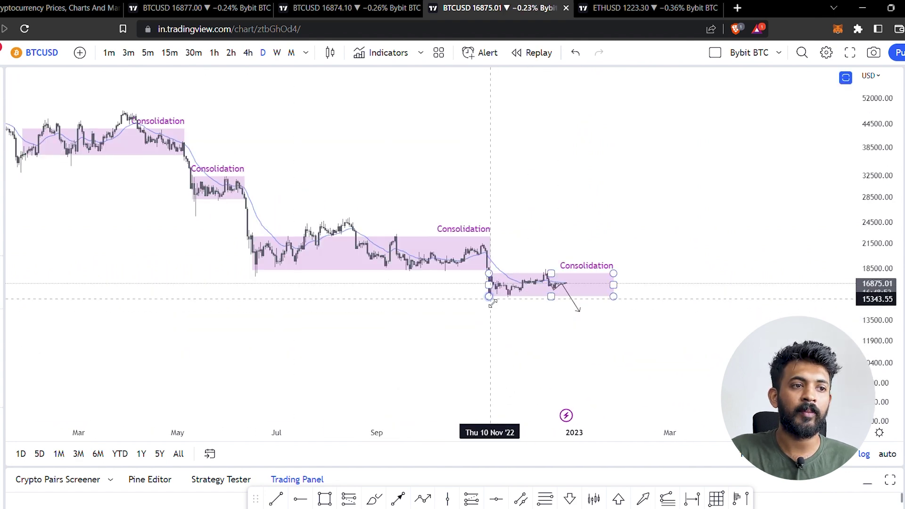
{"action": "left_click", "coordinate": [489, 302], "text": "shift"}
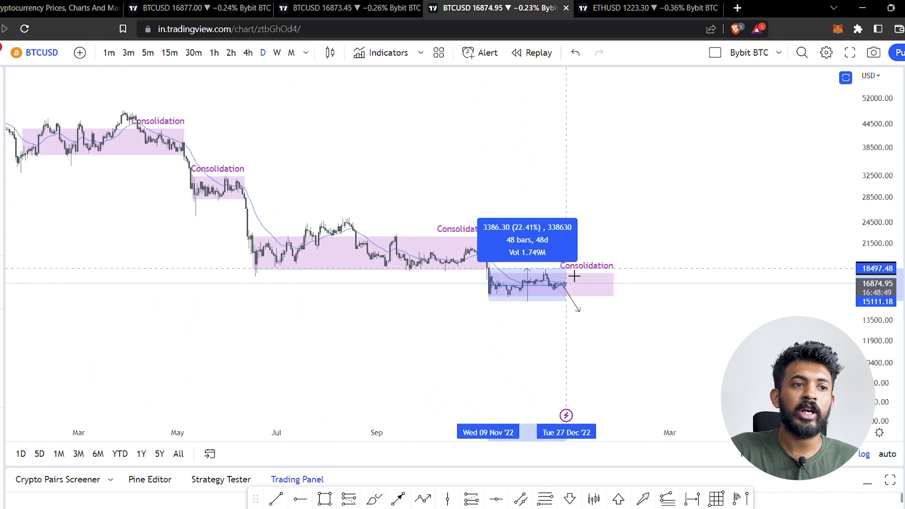
{"action": "left_click", "coordinate": [574, 277]}
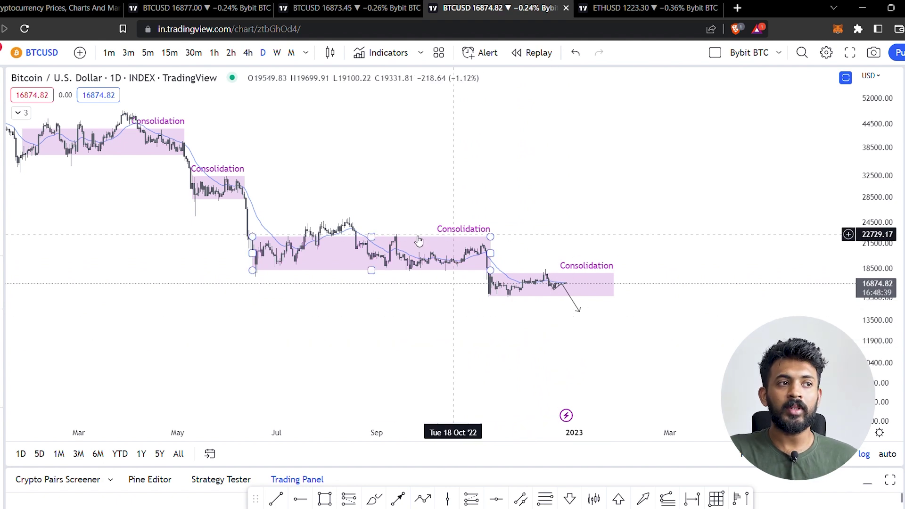
- Zoom the daily chart to February–December 2022 and pick the Fib Retracement tool
{"action": "left_click_drag", "start_coordinate": [328, 174], "coordinate": [479, 213]}
{"action": "left_click_drag", "start_coordinate": [864, 276], "coordinate": [864, 282]}
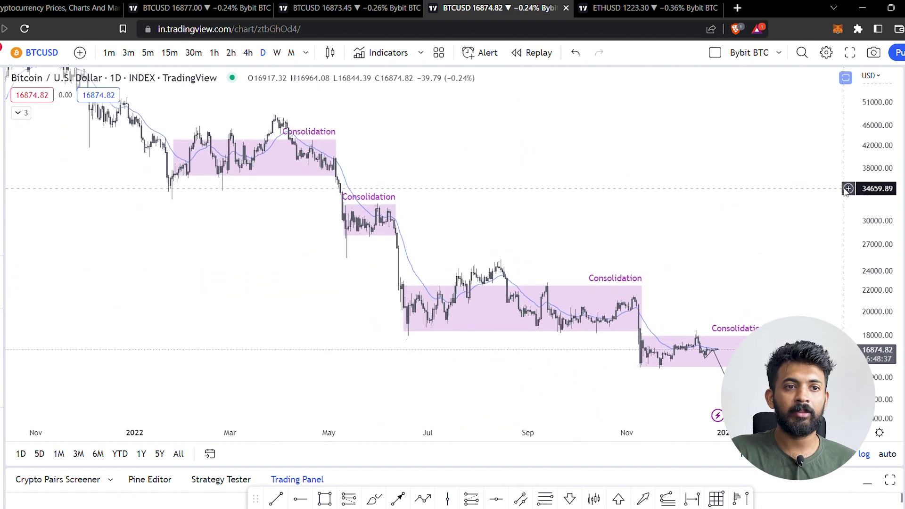
{"action": "scroll", "coordinate": [550, 239], "scroll_direction": "up", "scroll_amount": 3}
{"action": "left_click_drag", "start_coordinate": [404, 197], "coordinate": [464, 198]}
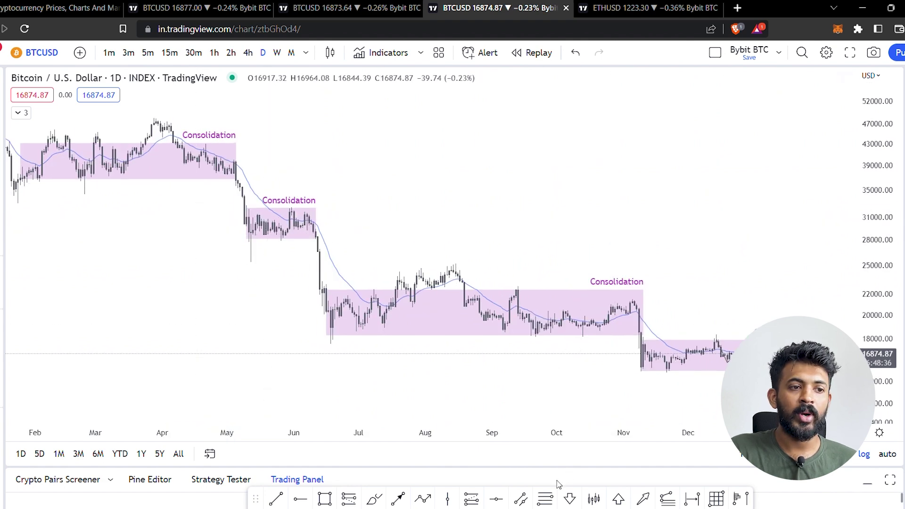
{"action": "left_click", "coordinate": [544, 499]}
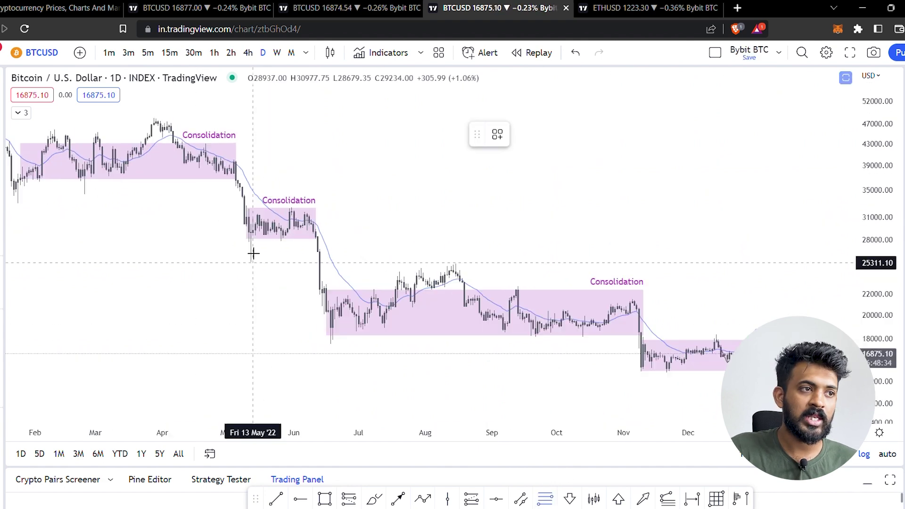
{"action": "left_click", "coordinate": [241, 167]}
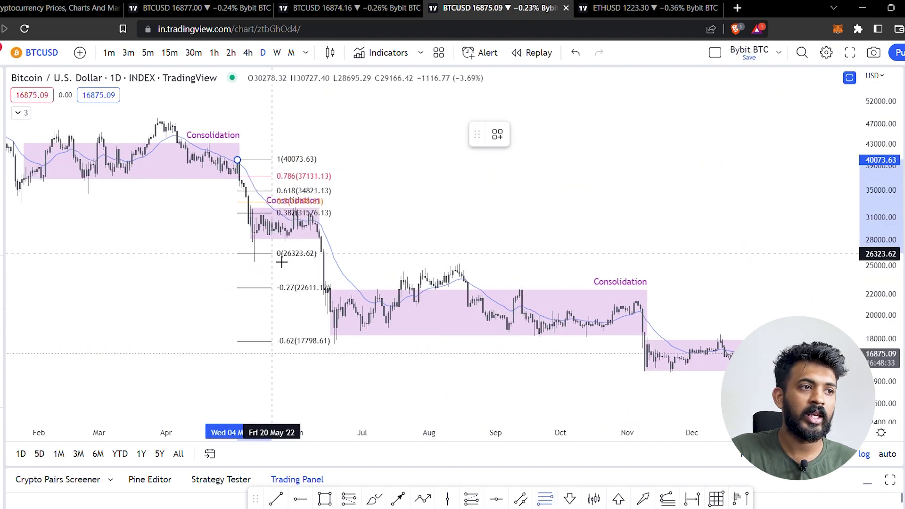
{"action": "left_click", "coordinate": [324, 243]}
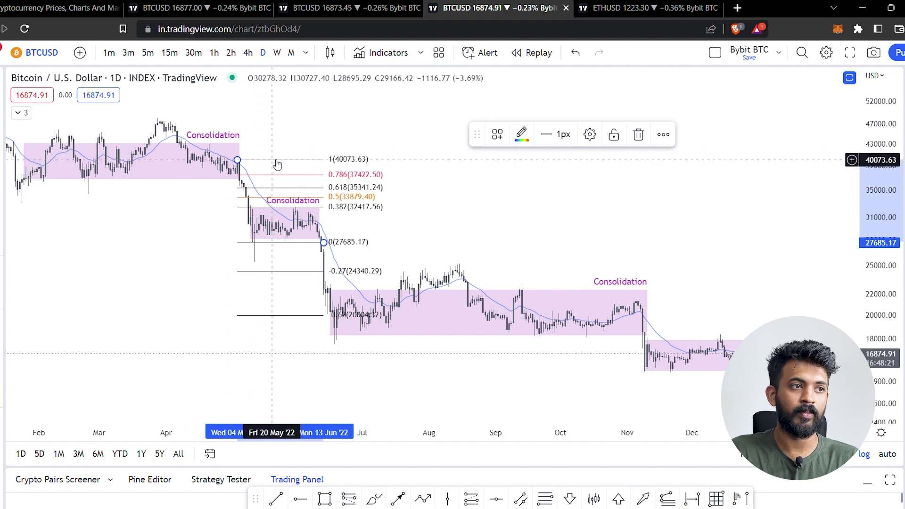
{"action": "key", "text": "Delete"}
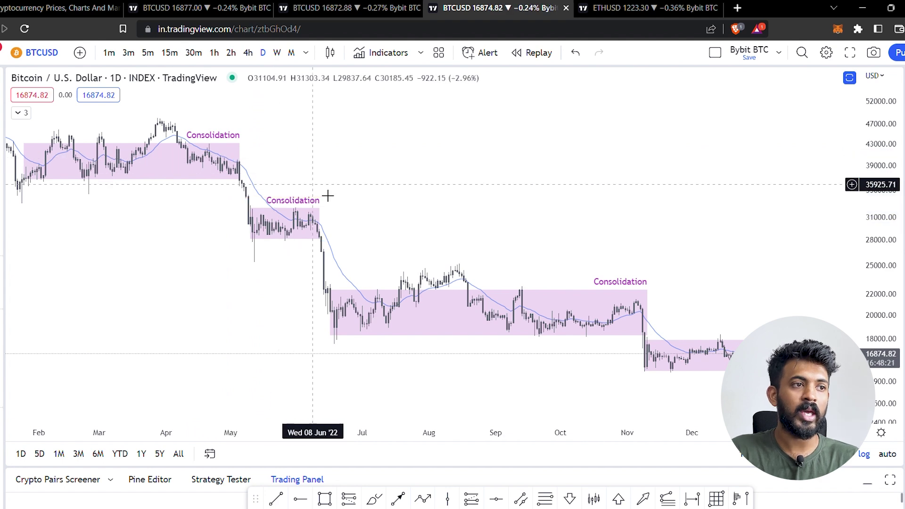
{"action": "left_click", "coordinate": [537, 503]}
{"action": "left_click", "coordinate": [309, 215]}
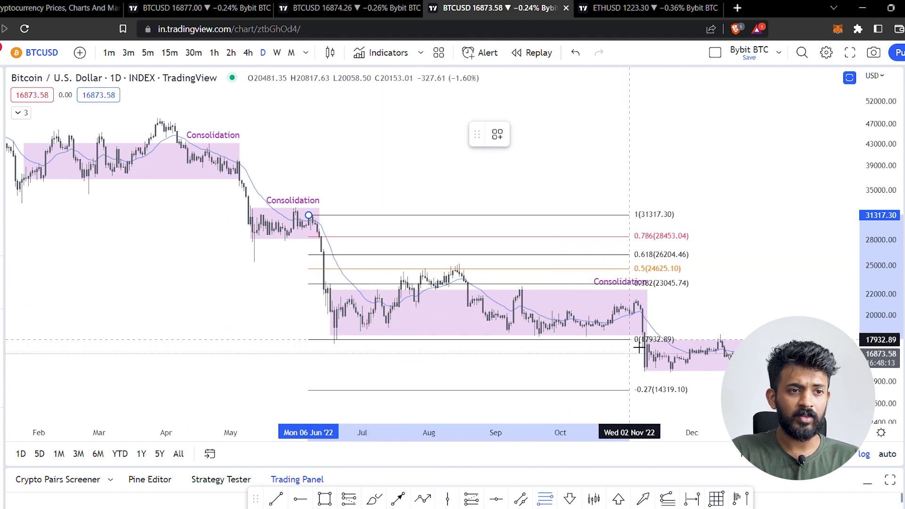
{"action": "left_click", "coordinate": [644, 330]}
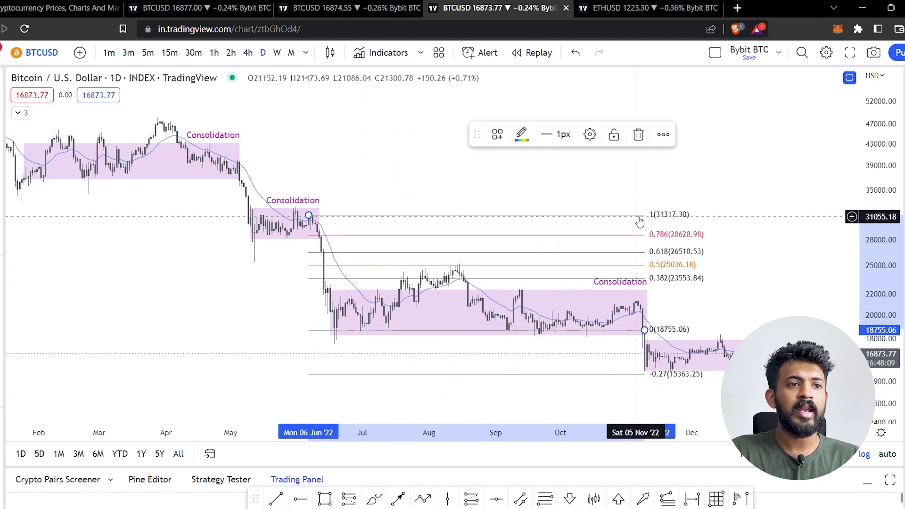
{"action": "key", "text": "Delete"}
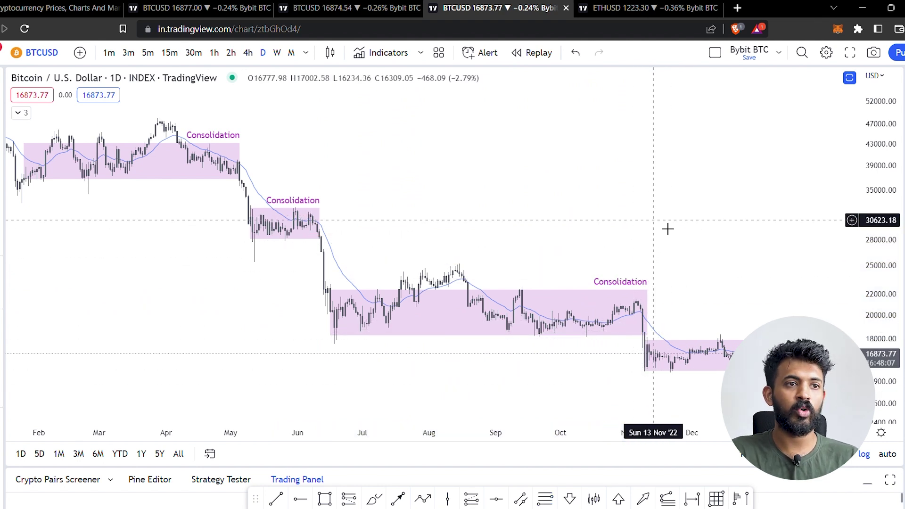
{"action": "left_click_drag", "start_coordinate": [677, 236], "coordinate": [572, 192]}
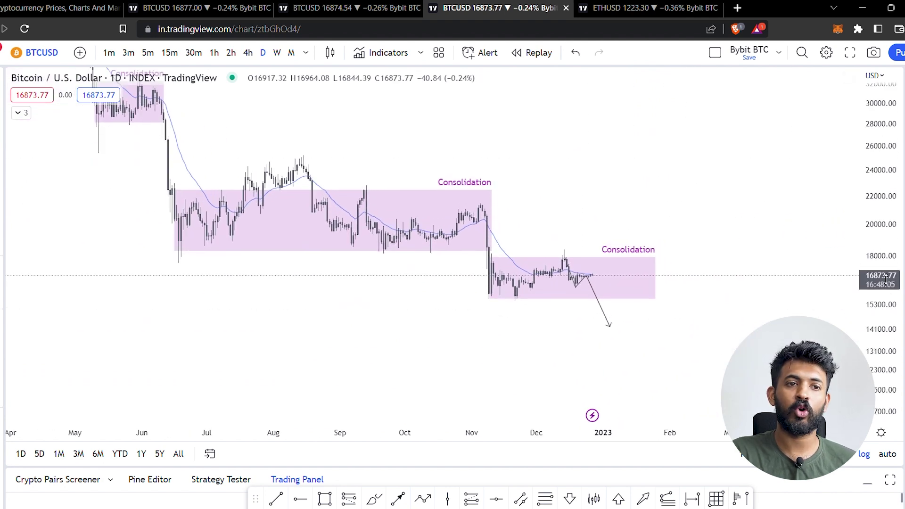
{"action": "left_click_drag", "start_coordinate": [742, 330], "coordinate": [678, 313]}
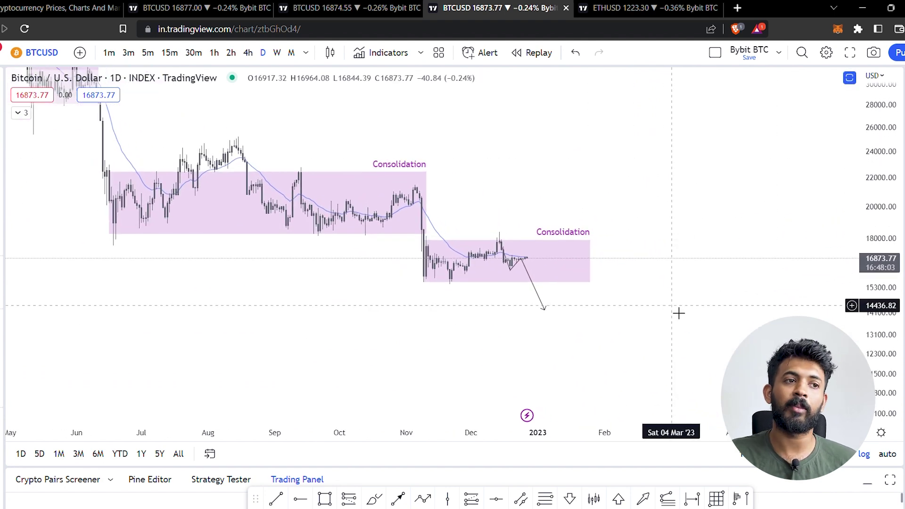
{"action": "left_click", "coordinate": [539, 505]}
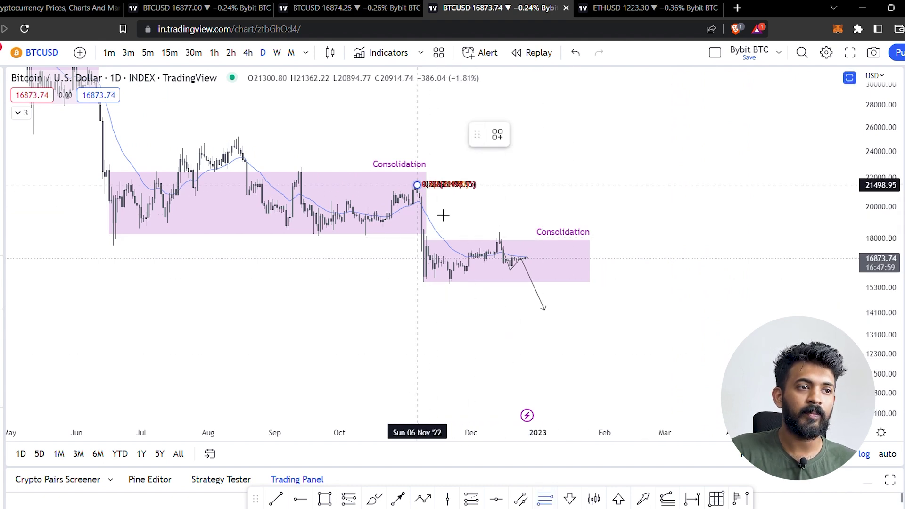
{"action": "left_click", "coordinate": [584, 288]}
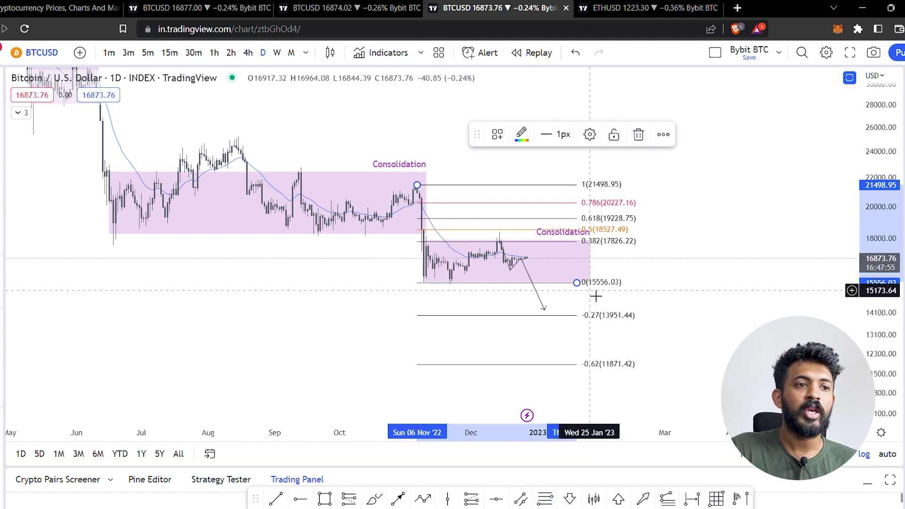
{"action": "left_click_drag", "start_coordinate": [577, 282], "coordinate": [581, 277]}
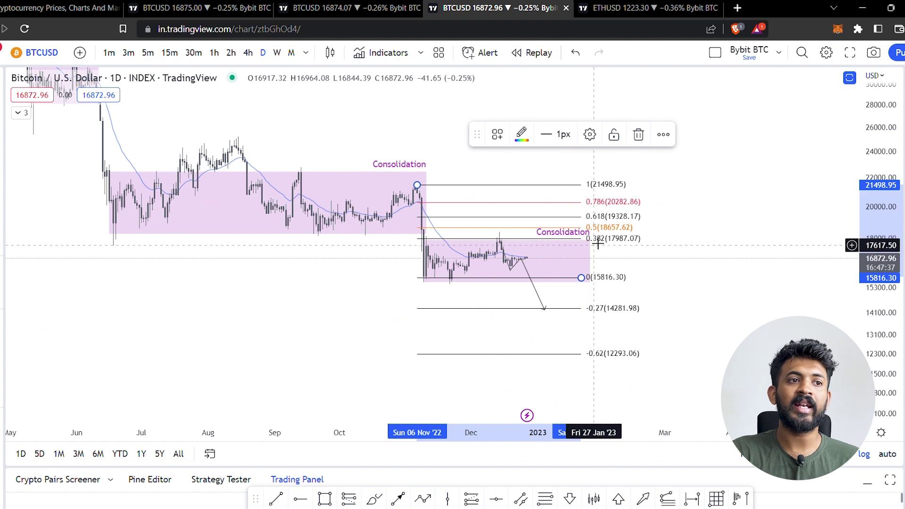
{"action": "key", "text": "Delete"}
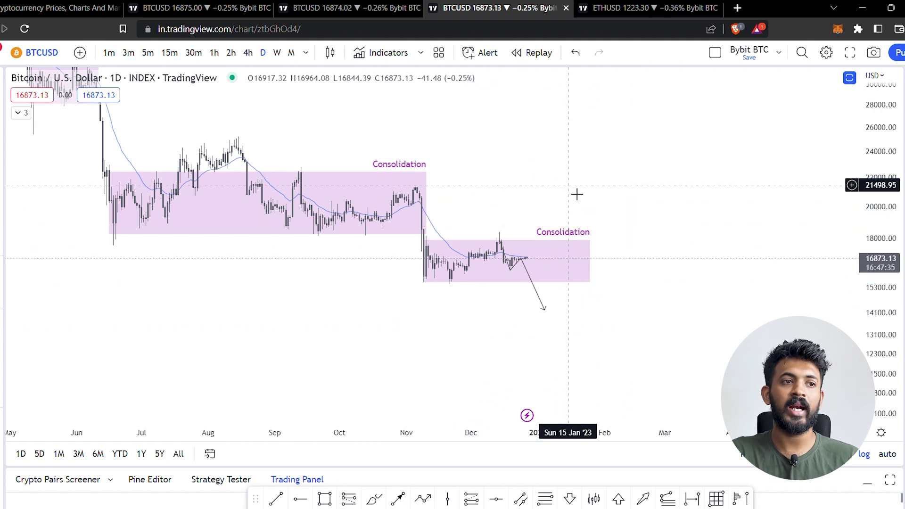
- Open the weekly ETHUSD tab and frame the triangle with its breakout and breakdown paths
{"action": "left_click", "coordinate": [603, 4]}
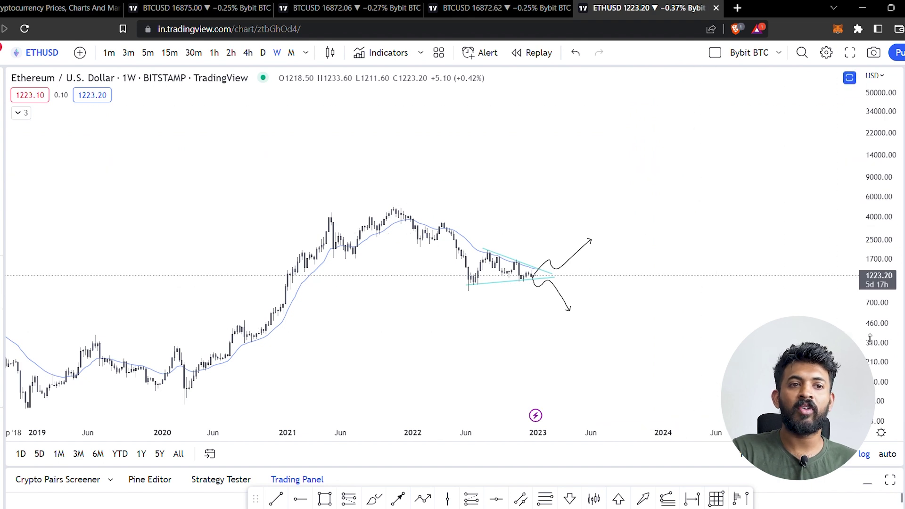
{"action": "left_click_drag", "start_coordinate": [876, 330], "coordinate": [858, 187]}
{"action": "scroll", "coordinate": [787, 251], "scroll_direction": "up", "scroll_amount": 3}
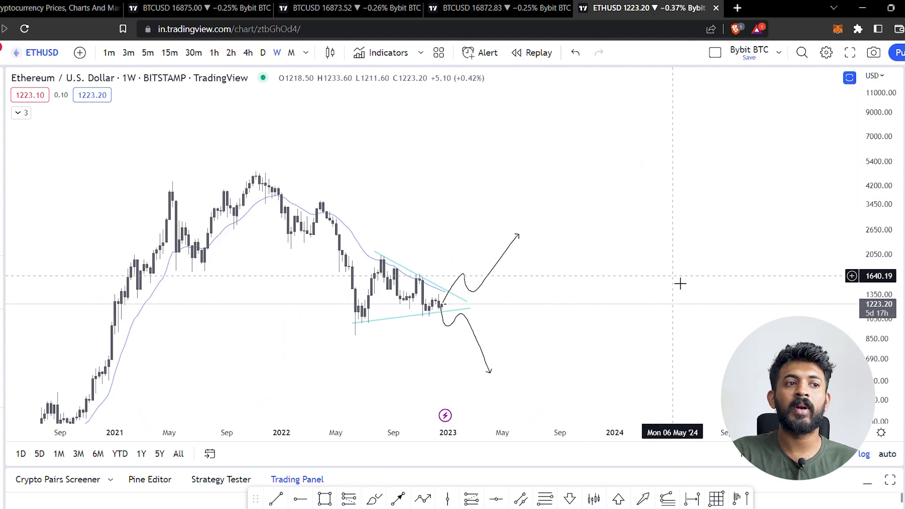
{"action": "left_click_drag", "start_coordinate": [586, 291], "coordinate": [648, 278]}
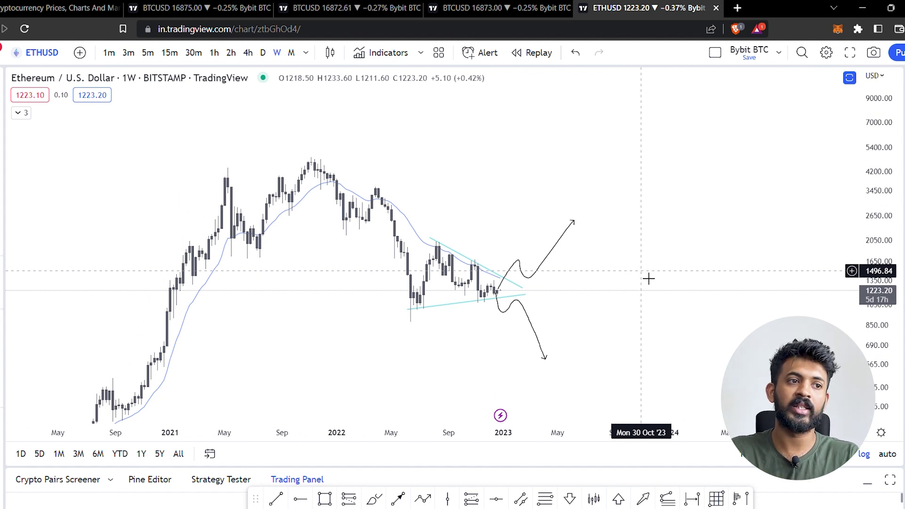
{"action": "left_click_drag", "start_coordinate": [593, 335], "coordinate": [625, 323]}
{"action": "scroll", "coordinate": [617, 321], "scroll_direction": "up", "scroll_amount": 2}
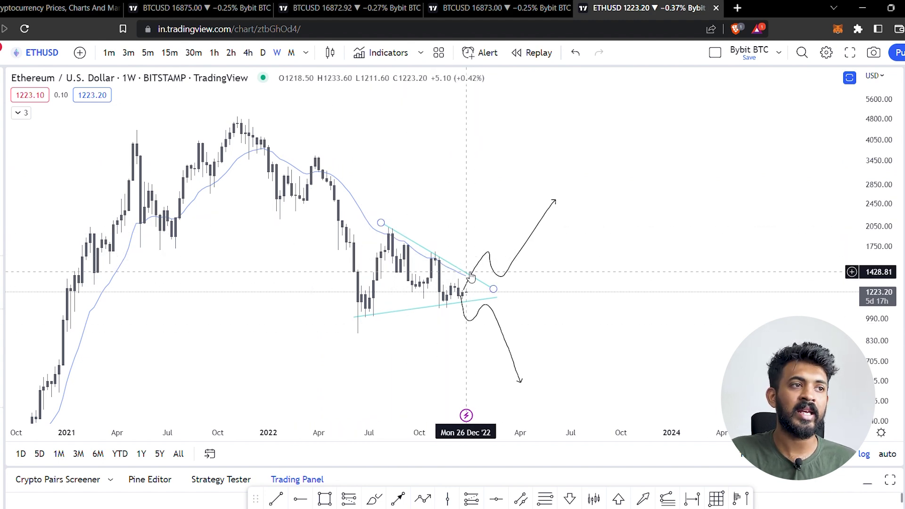
{"action": "left_click_drag", "start_coordinate": [557, 303], "coordinate": [565, 294]}
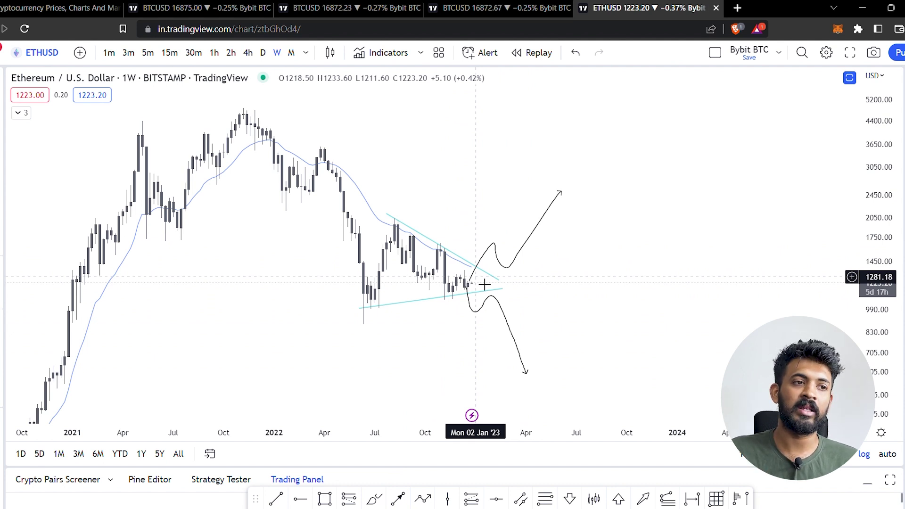
{"action": "right_click", "coordinate": [536, 298]}
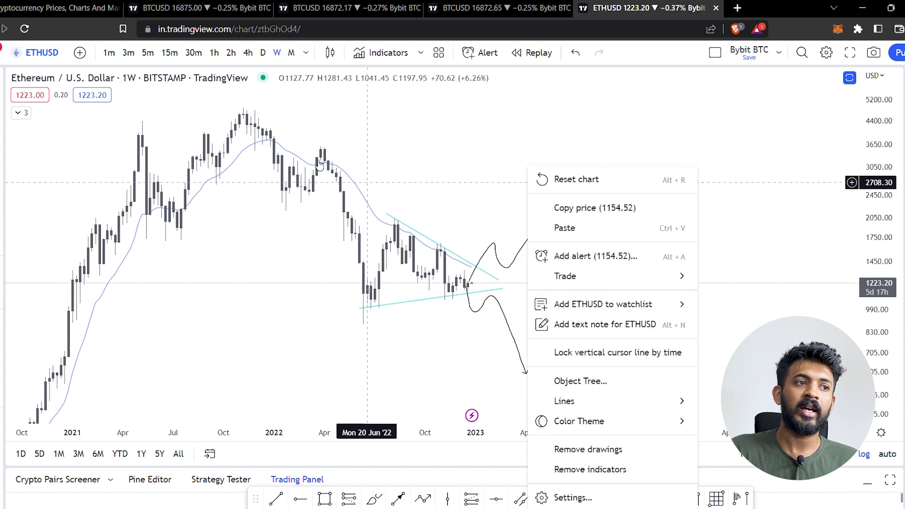
{"action": "left_click", "coordinate": [360, 176]}
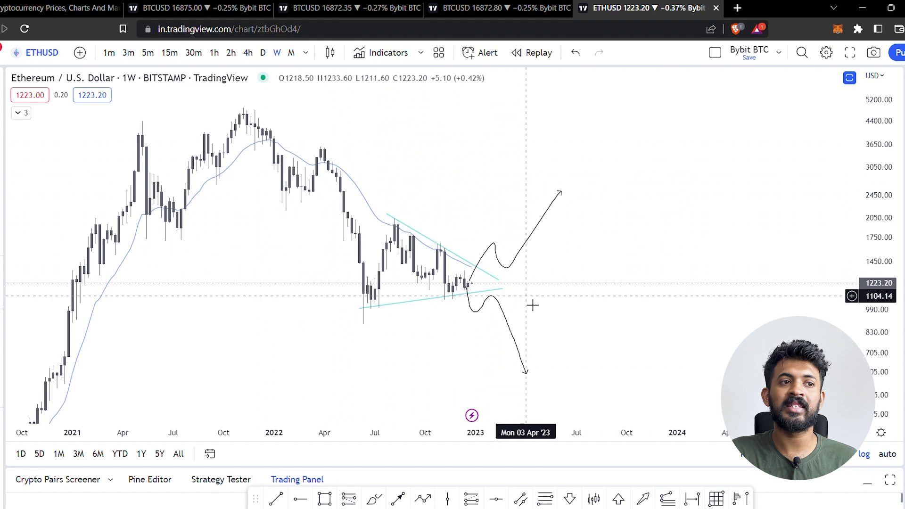
{"action": "left_click_drag", "start_coordinate": [377, 321], "coordinate": [398, 257]}
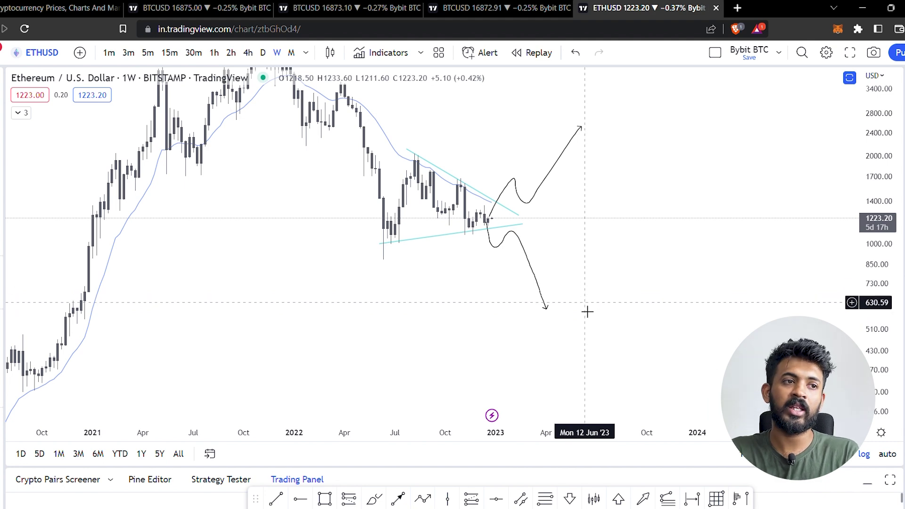
{"action": "left_click_drag", "start_coordinate": [598, 246], "coordinate": [618, 288]}
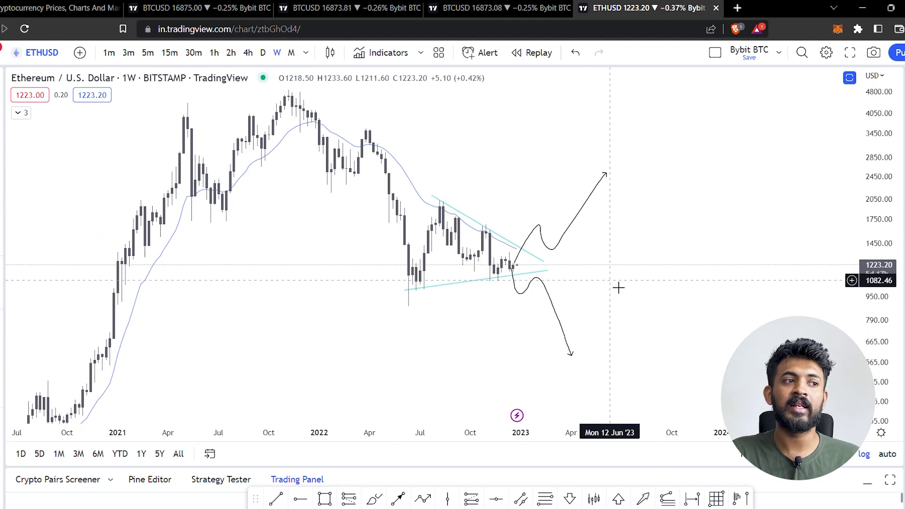